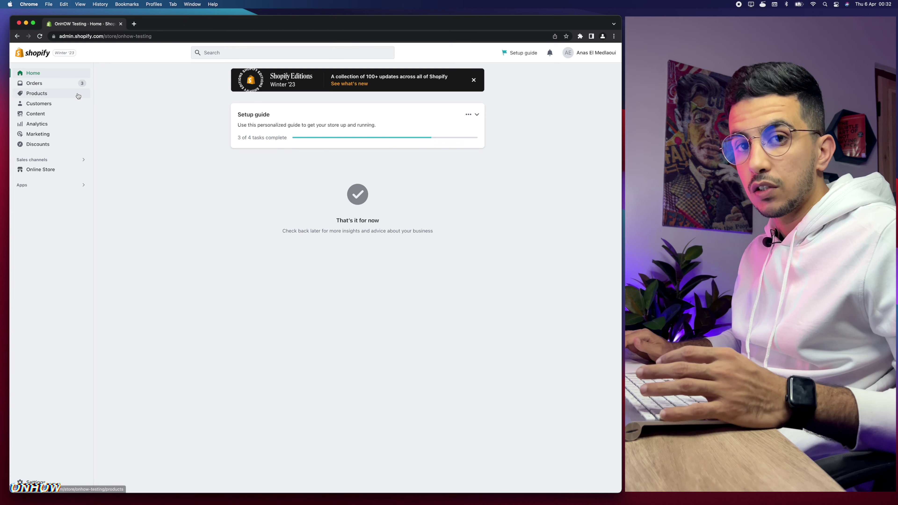
Step: Open the live Dawn theme in the theme editor and load the Default product template
{"action": "left_click", "coordinate": [37, 173]}
{"action": "left_click", "coordinate": [510, 261]}
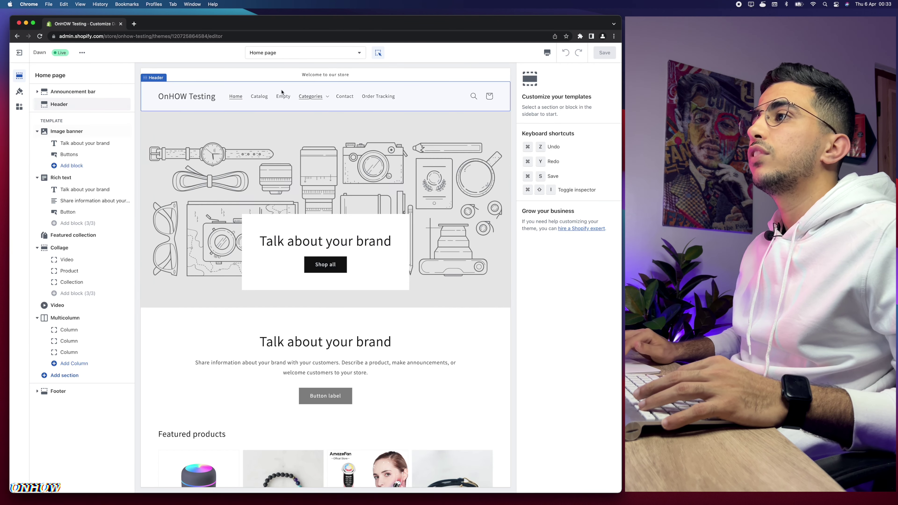
{"action": "left_click", "coordinate": [301, 53]}
{"action": "left_click", "coordinate": [291, 107]}
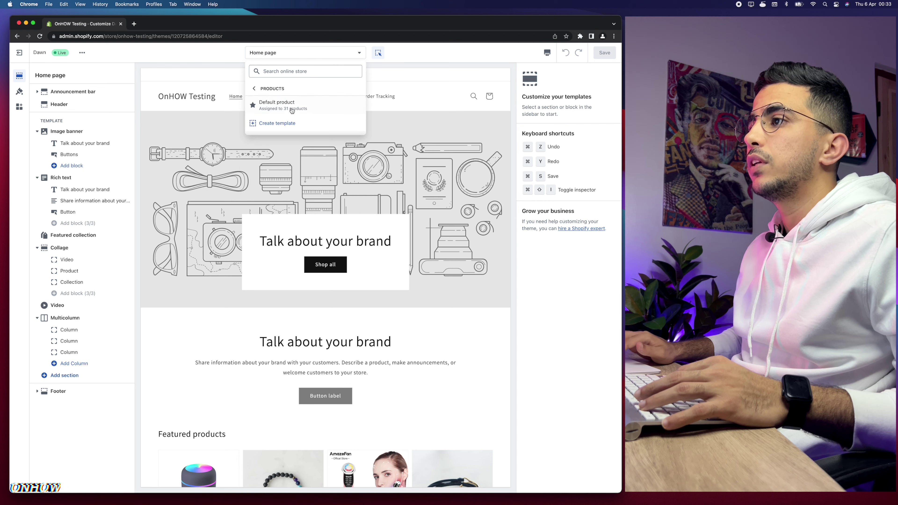
{"action": "left_click", "coordinate": [311, 108]}
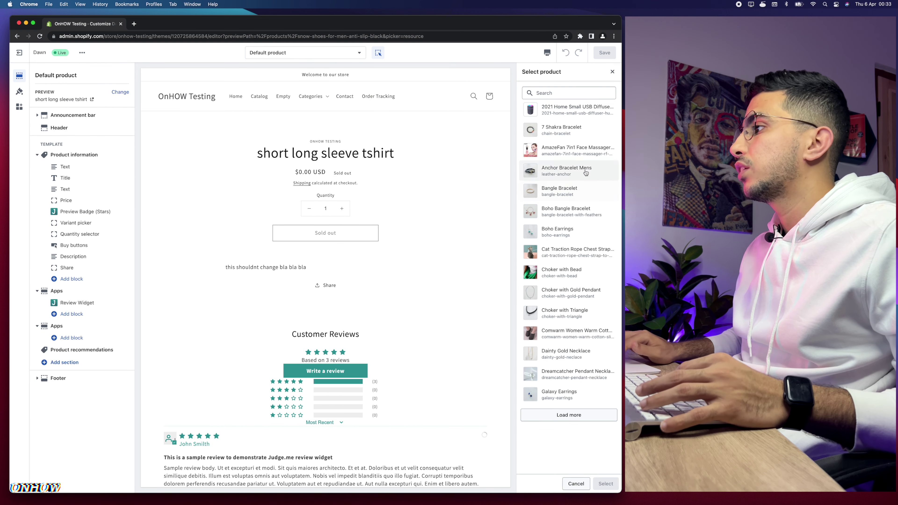
Step: Preview the product template with the AmazeFan 7in1 Face Massager and look over its product page
{"action": "left_click", "coordinate": [573, 153]}
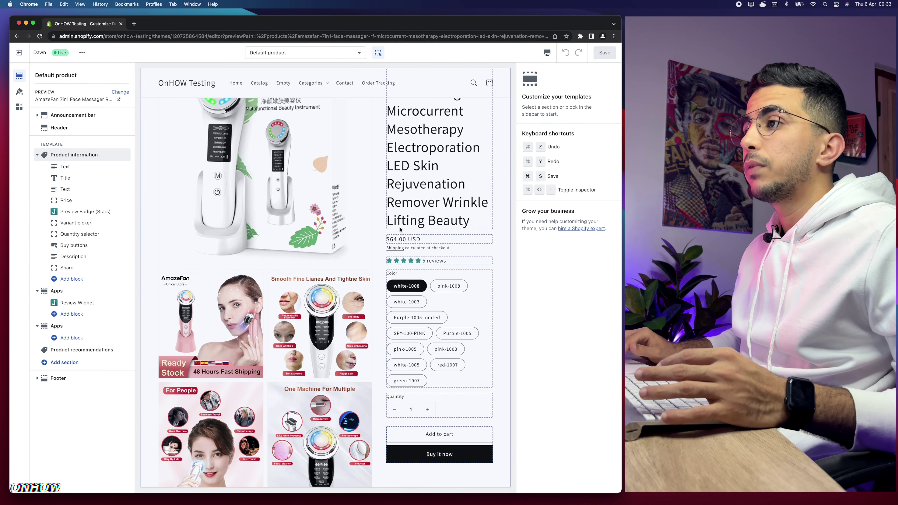
{"action": "scroll", "coordinate": [347, 336], "scroll_direction": "down", "scroll_amount": 3}
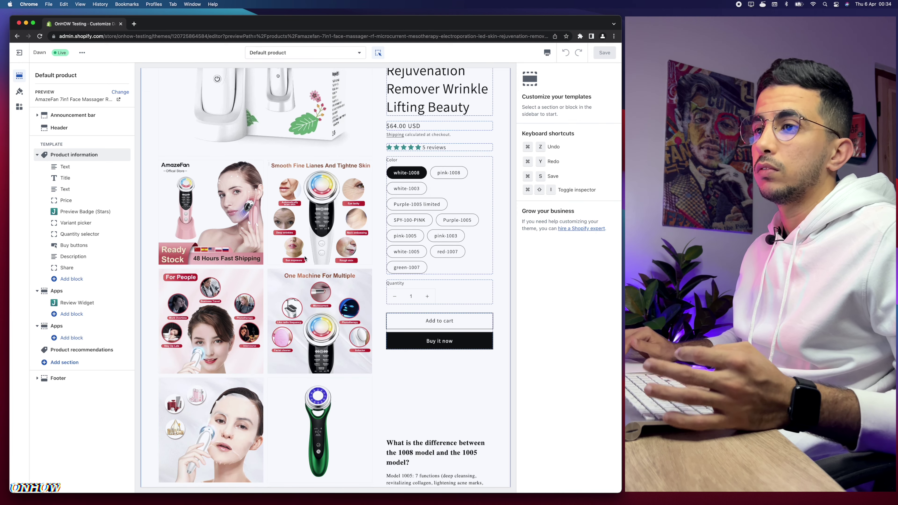
{"action": "scroll", "coordinate": [305, 258], "scroll_direction": "up", "scroll_amount": 4}
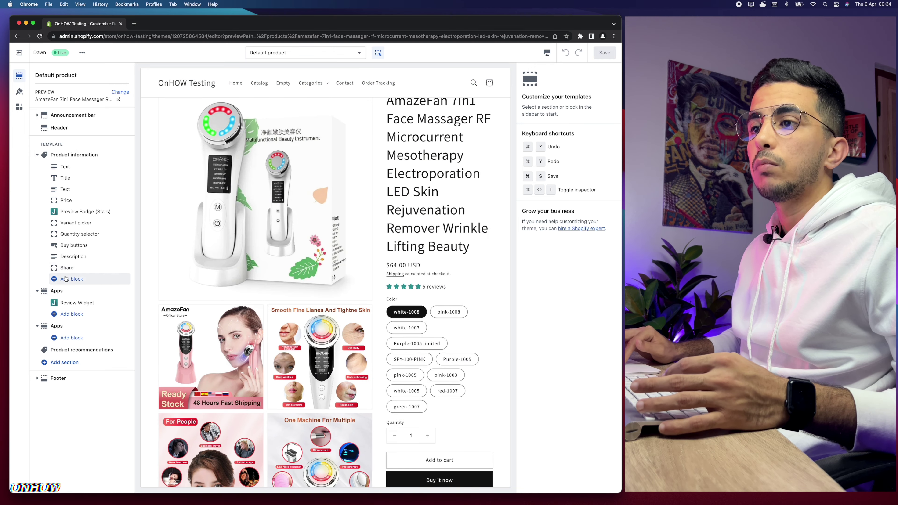
Step: Add a Collapsible tab block to the Product information section and place it directly below the Buy buttons block
{"action": "left_click", "coordinate": [66, 278]}
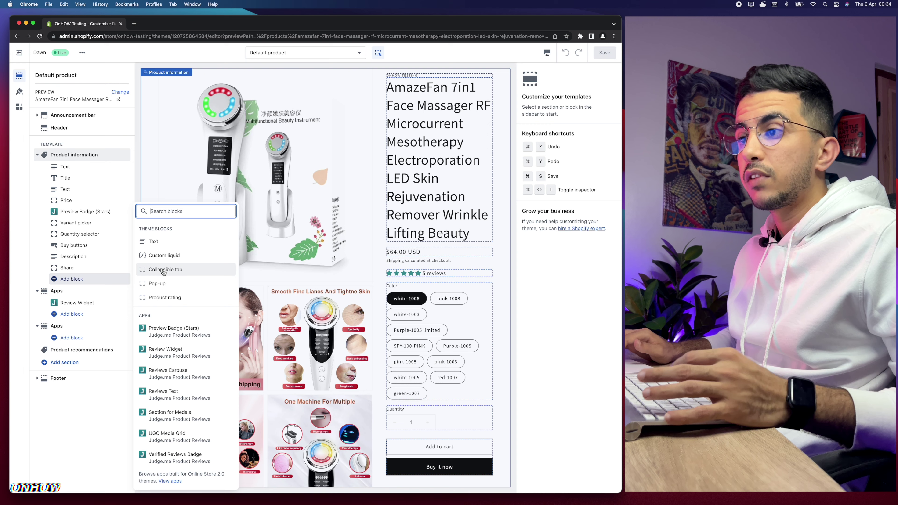
{"action": "left_click", "coordinate": [163, 270]}
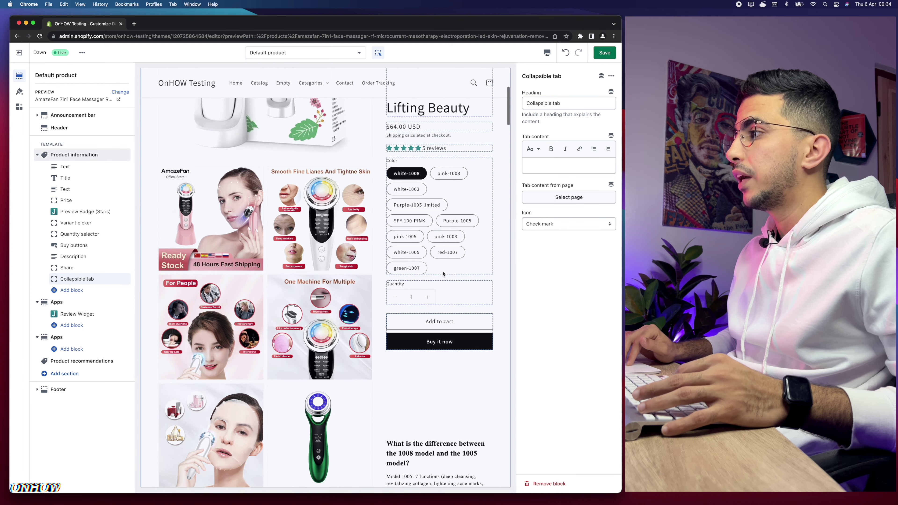
{"action": "left_click", "coordinate": [77, 281]}
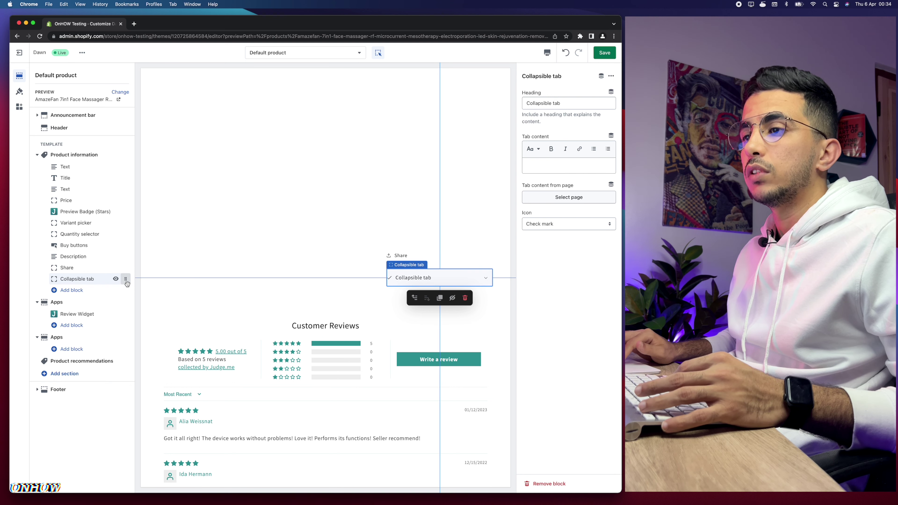
{"action": "left_click_drag", "start_coordinate": [125, 281], "coordinate": [99, 256]}
{"action": "left_click", "coordinate": [85, 245]}
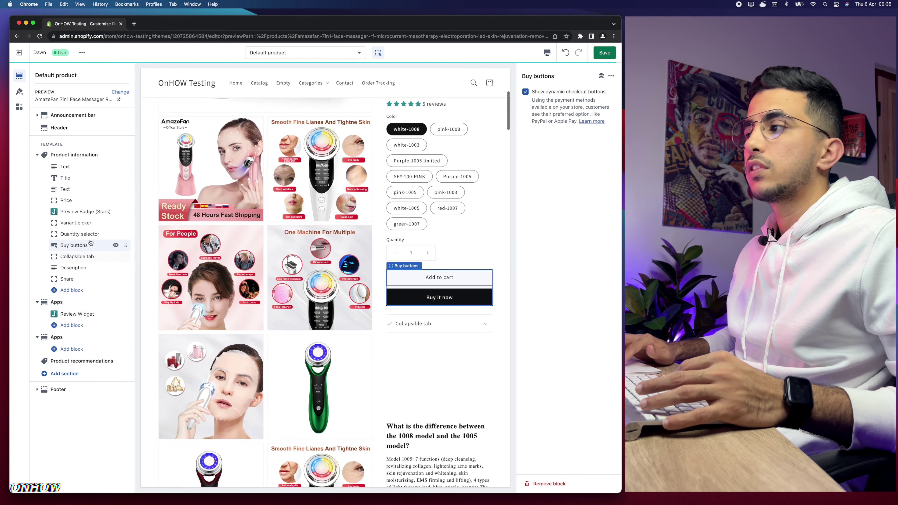
Step: Set the collapsible tab's heading to "Materials" and its icon to Leather
{"action": "left_click", "coordinate": [462, 328]}
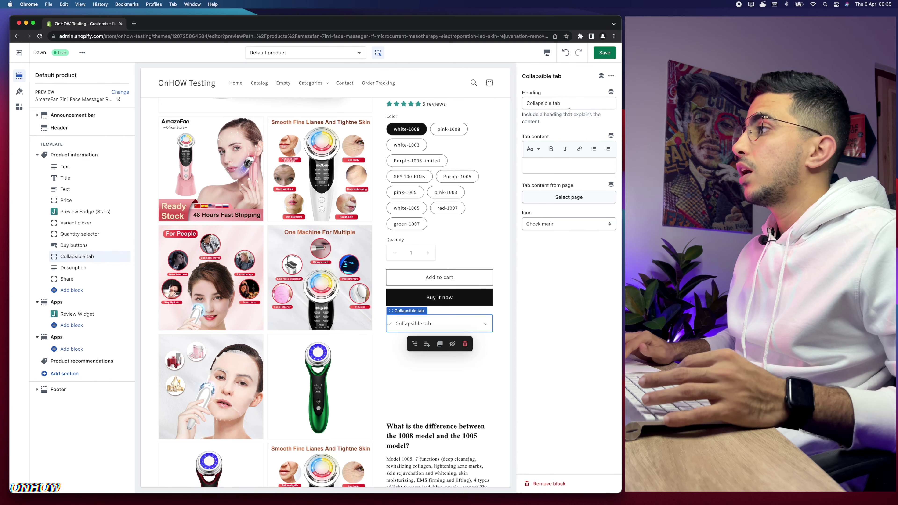
{"action": "triple_click", "coordinate": [562, 104]}
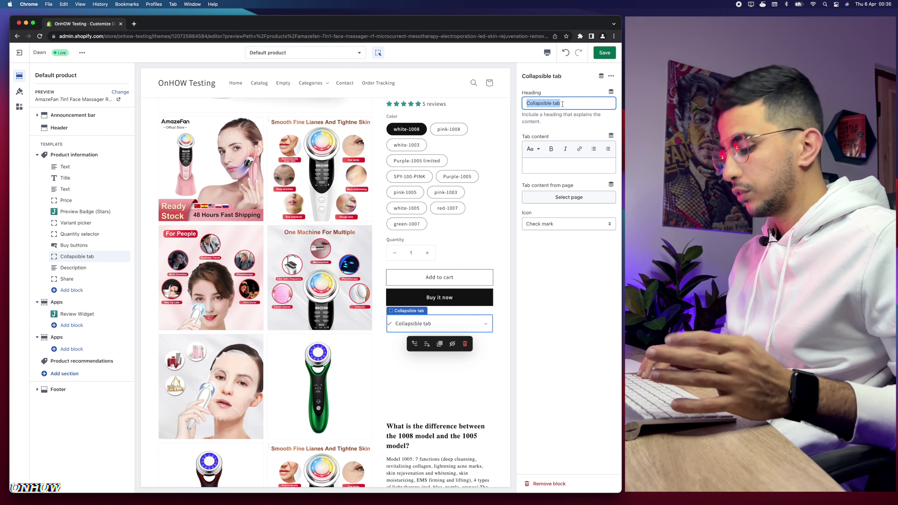
{"action": "type", "text": "Materials"}
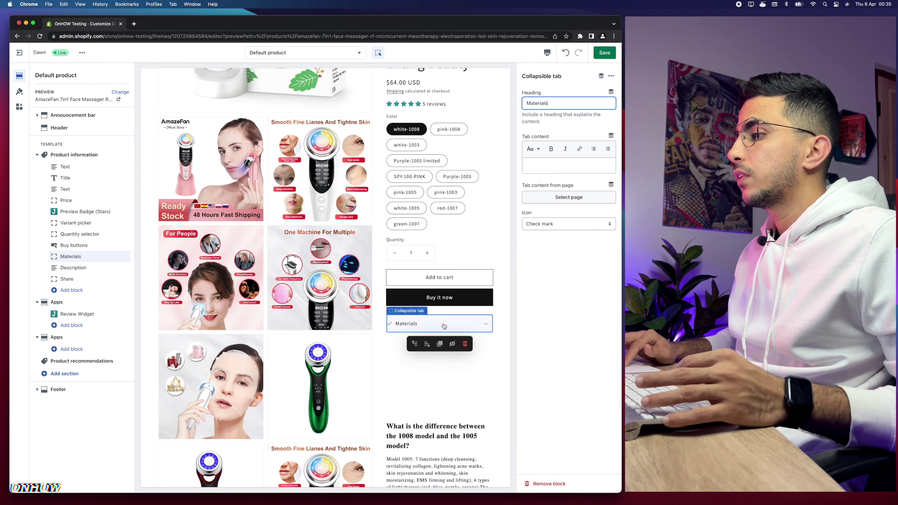
{"action": "left_click", "coordinate": [557, 226]}
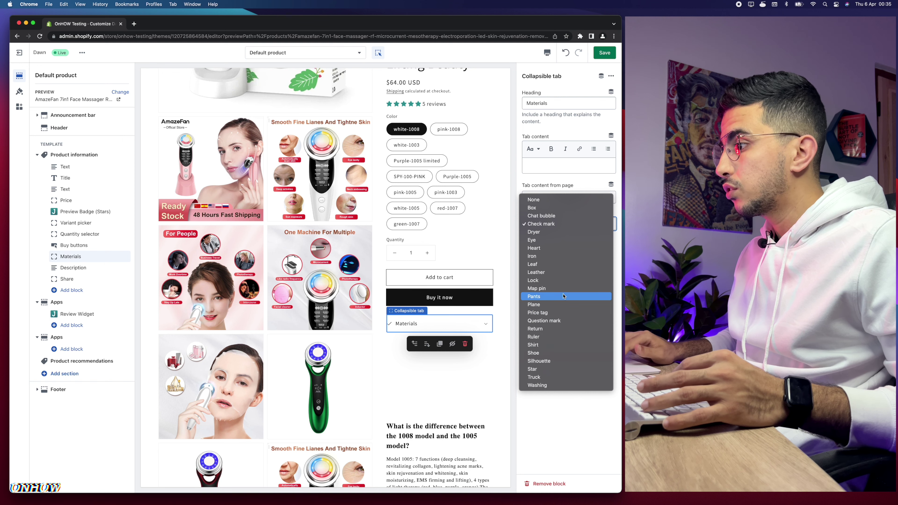
{"action": "left_click", "coordinate": [539, 272]}
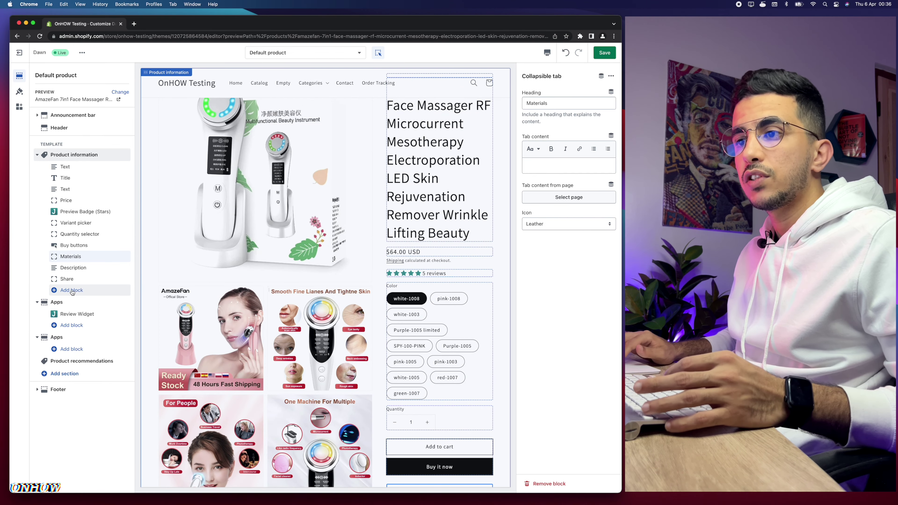
Step: Add a second Collapsible tab block to Product information and move it directly below the Materials tab
{"action": "left_click", "coordinate": [72, 291]}
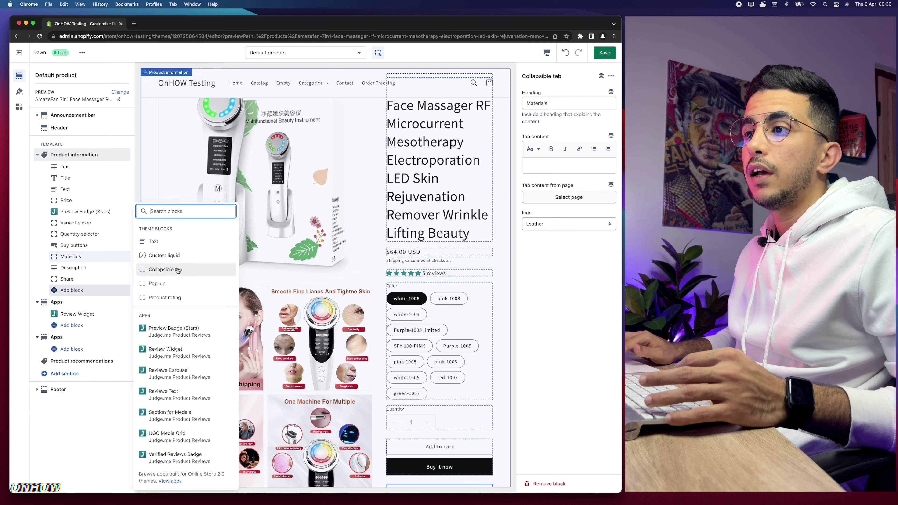
{"action": "left_click", "coordinate": [175, 269]}
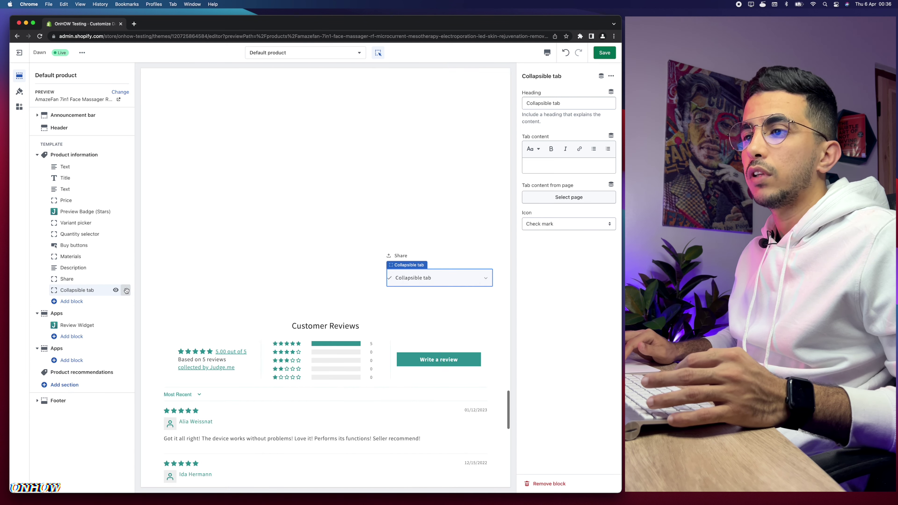
{"action": "left_click_drag", "start_coordinate": [126, 291], "coordinate": [115, 267]}
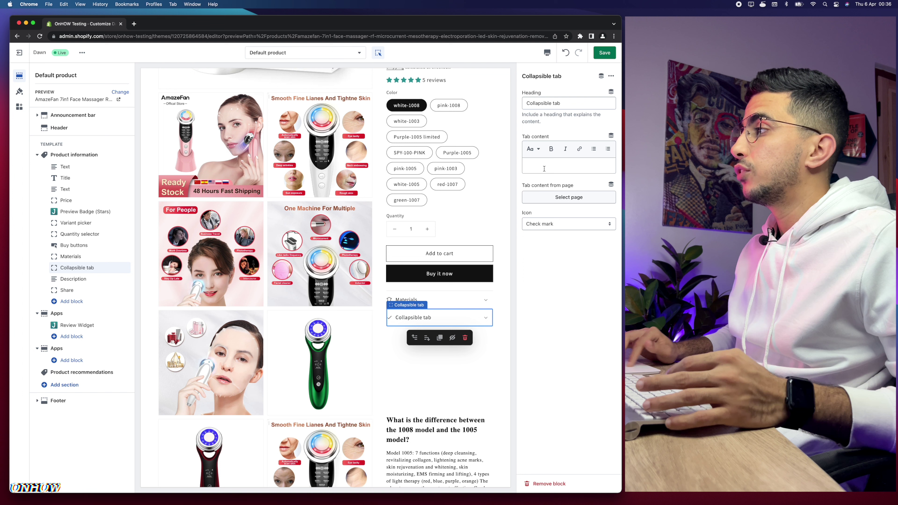
Step: Set the second collapsible tab's heading to "Shipping" and its icon to Map pin
{"action": "triple_click", "coordinate": [570, 104]}
{"action": "type", "text": "Shipping"}
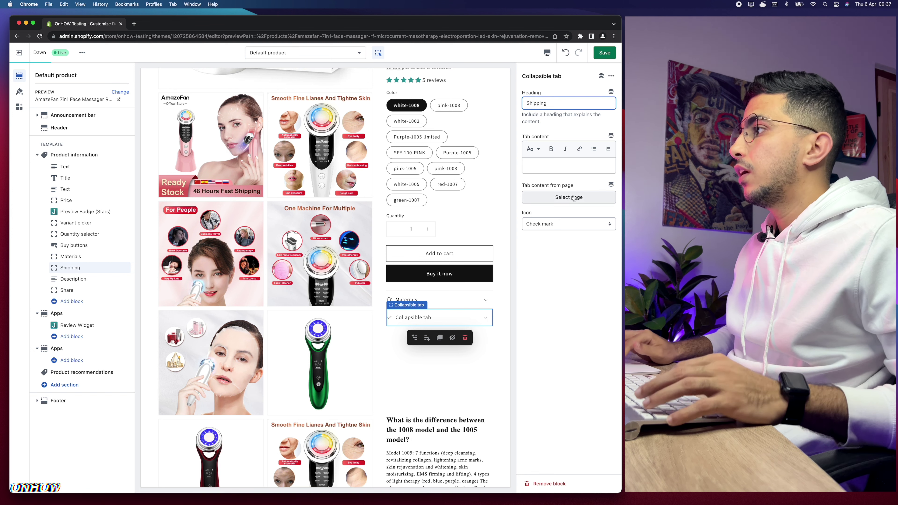
{"action": "left_click", "coordinate": [543, 227]}
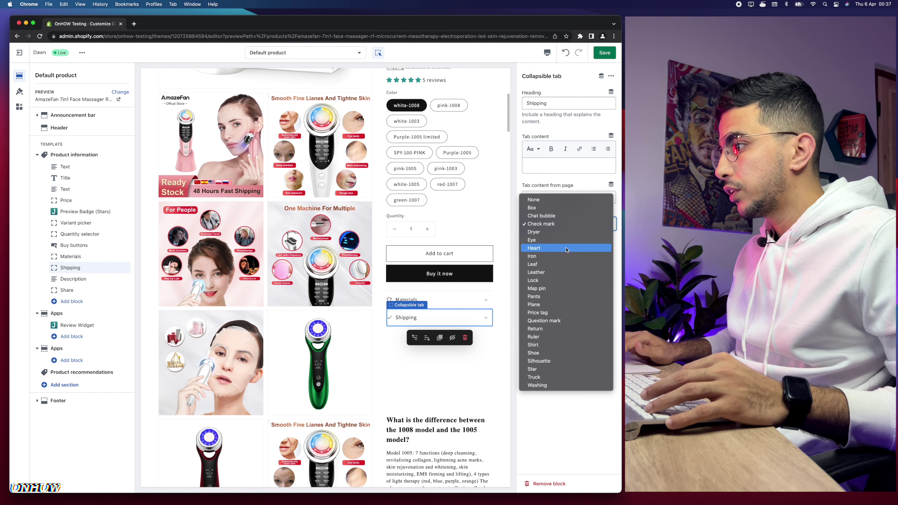
{"action": "left_click", "coordinate": [548, 290]}
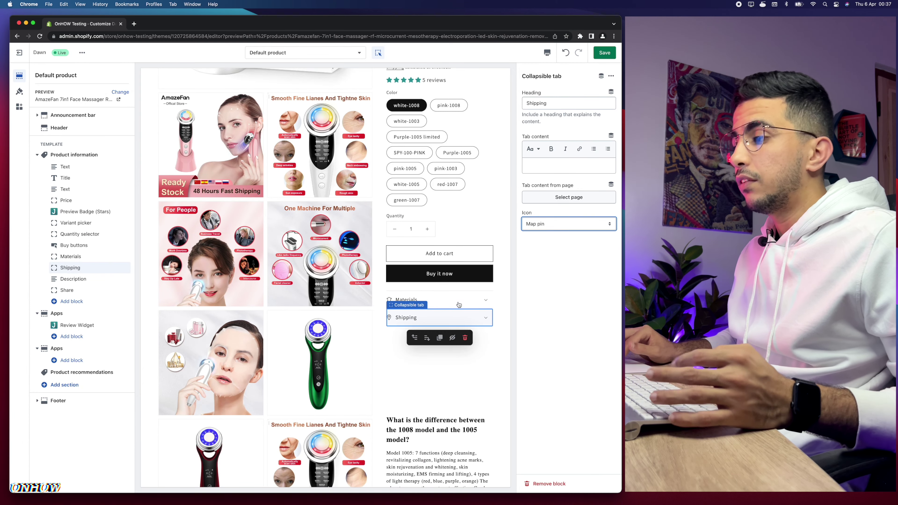
Step: Go to the Materials tab's content and save the Default product template changes
{"action": "left_click", "coordinate": [448, 301]}
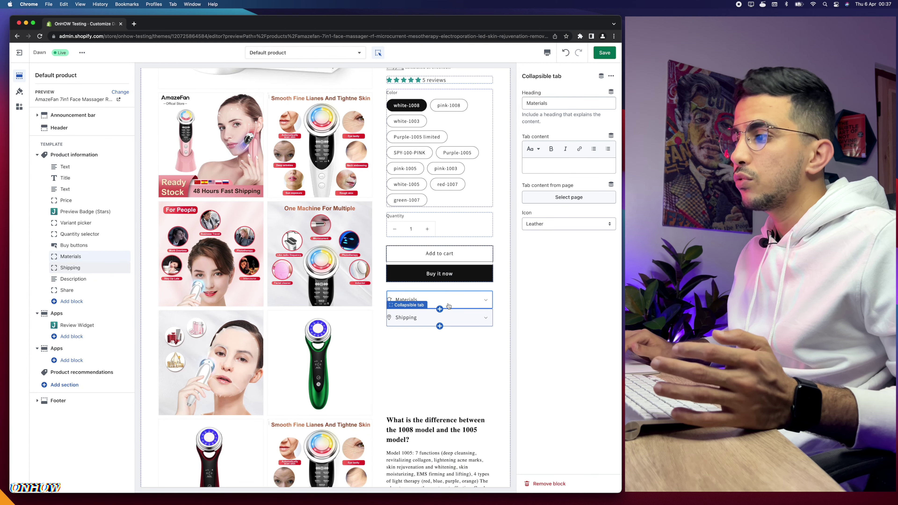
{"action": "left_click", "coordinate": [547, 162]}
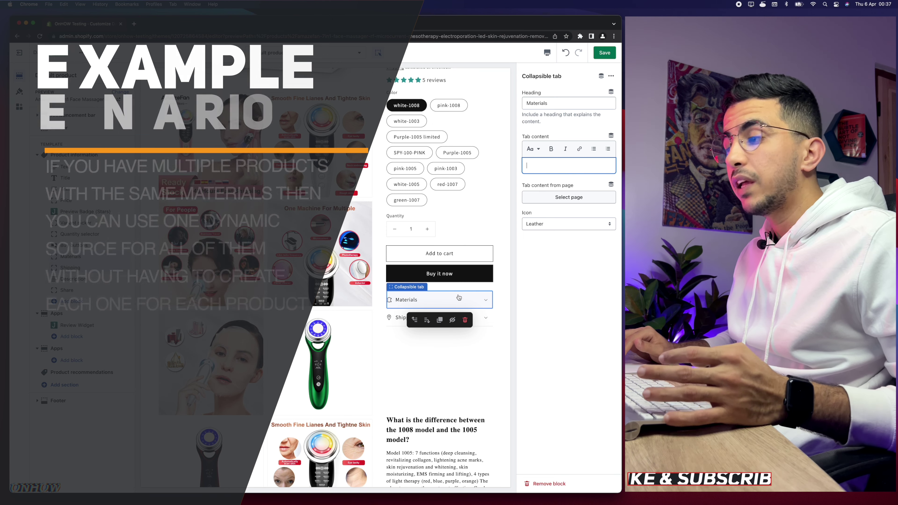
{"action": "key", "text": "super+s"}
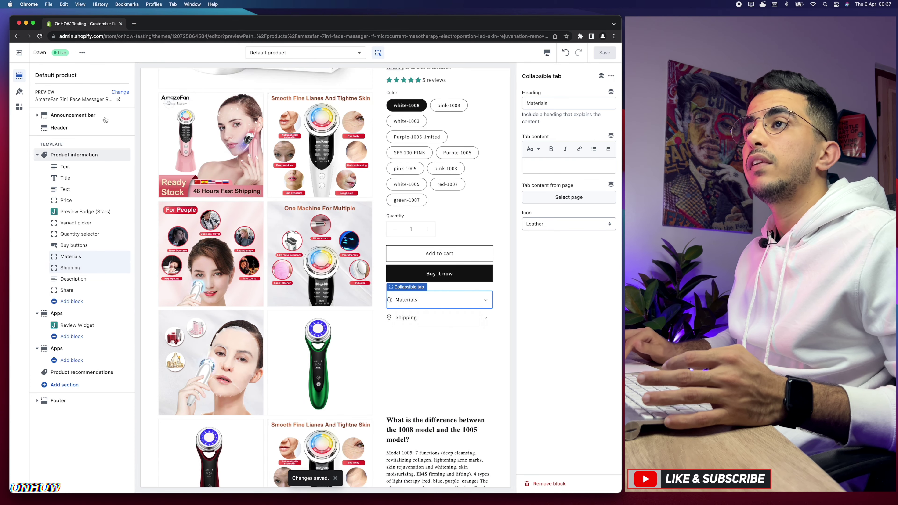
Step: Leave the theme editor and start a new product metafield definition in the store's Custom data settings
{"action": "left_click", "coordinate": [20, 53]}
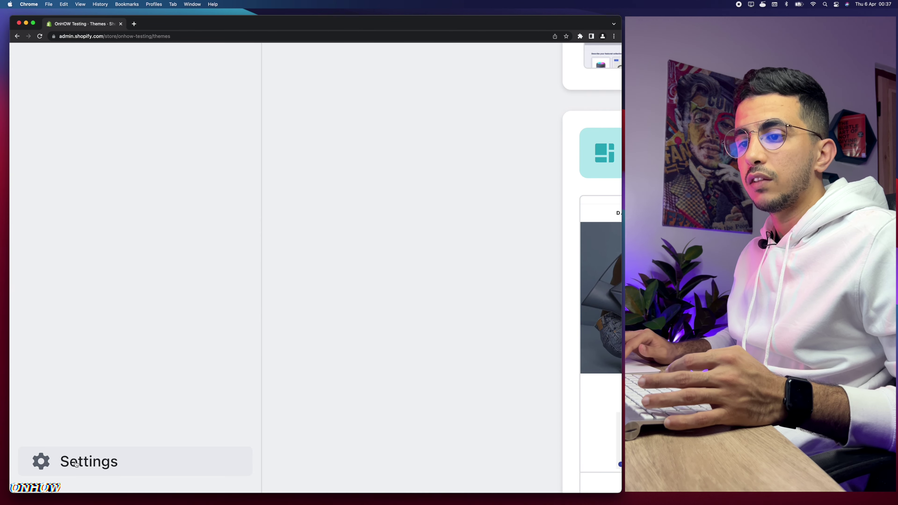
{"action": "left_click", "coordinate": [76, 464]}
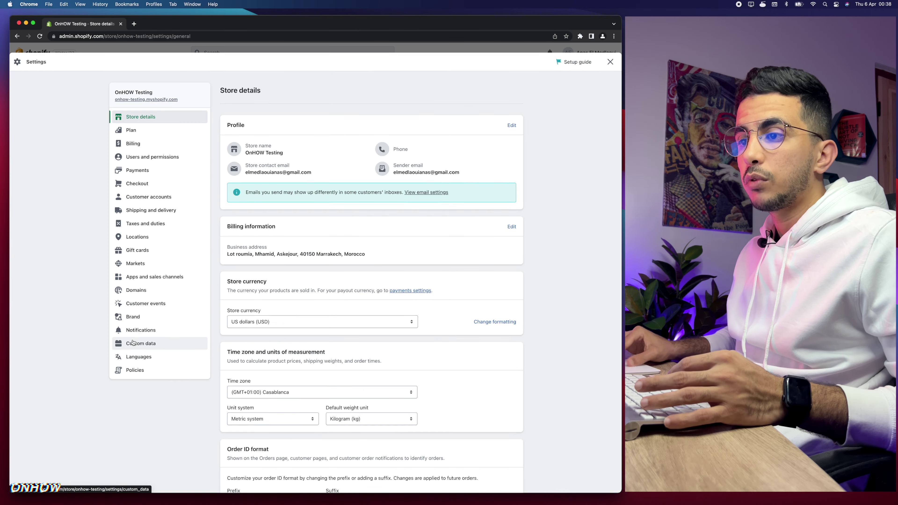
{"action": "left_click", "coordinate": [137, 344]}
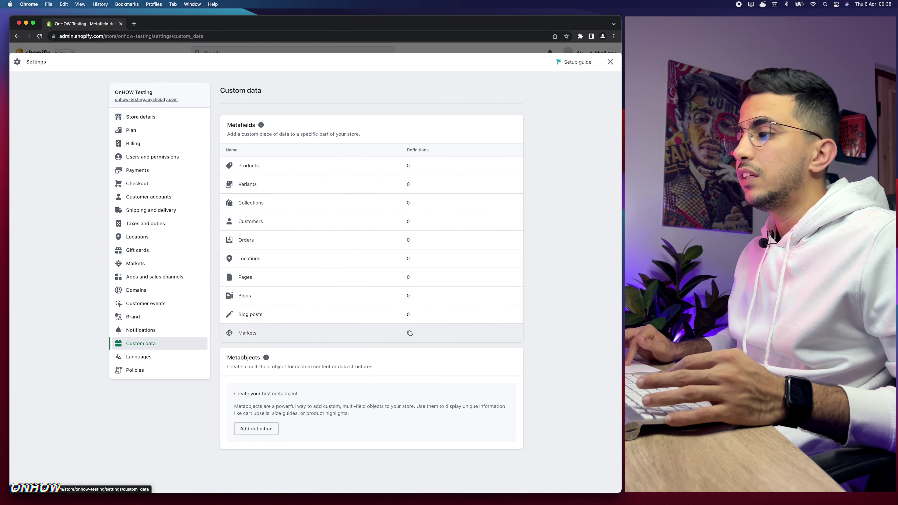
{"action": "left_click", "coordinate": [256, 167]}
{"action": "left_click", "coordinate": [366, 268]}
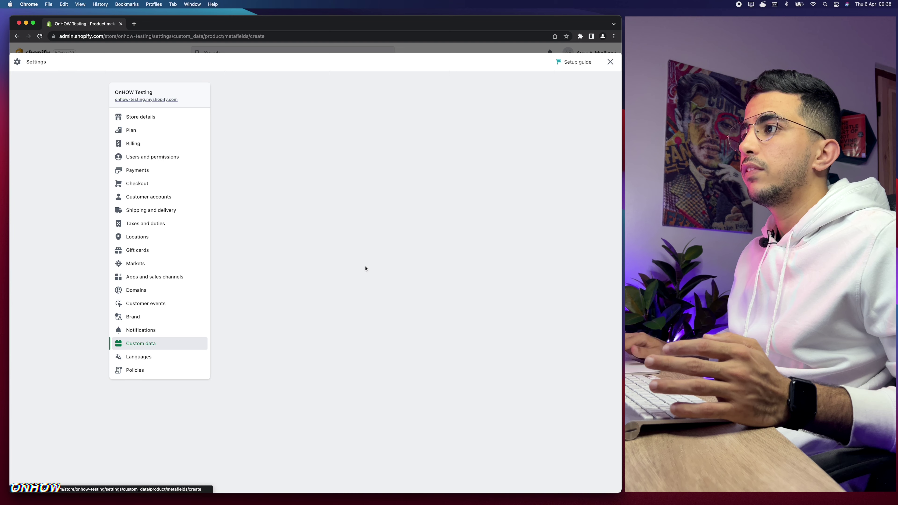
Step: Name the metafield definition "Materials", describe it as "Materials for products" and set its type to Multi-line text
{"action": "left_click", "coordinate": [302, 136]}
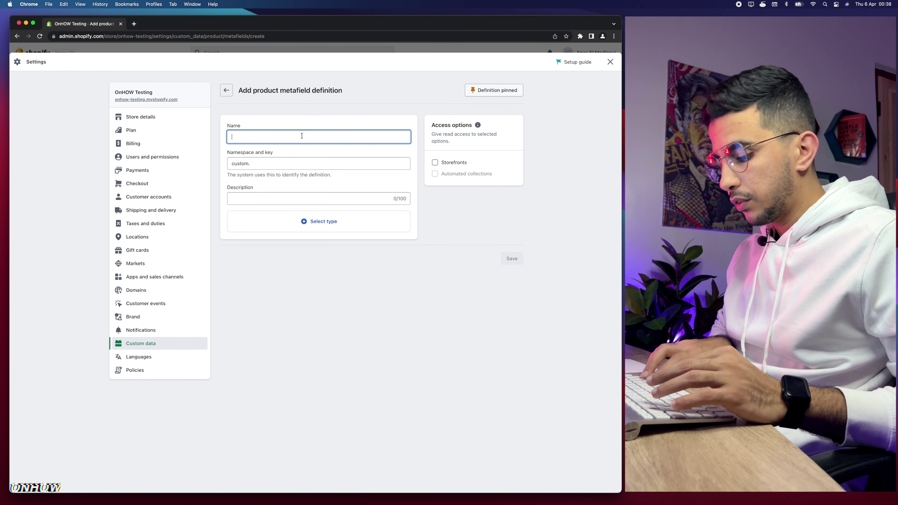
{"action": "type", "text": "Materials"}
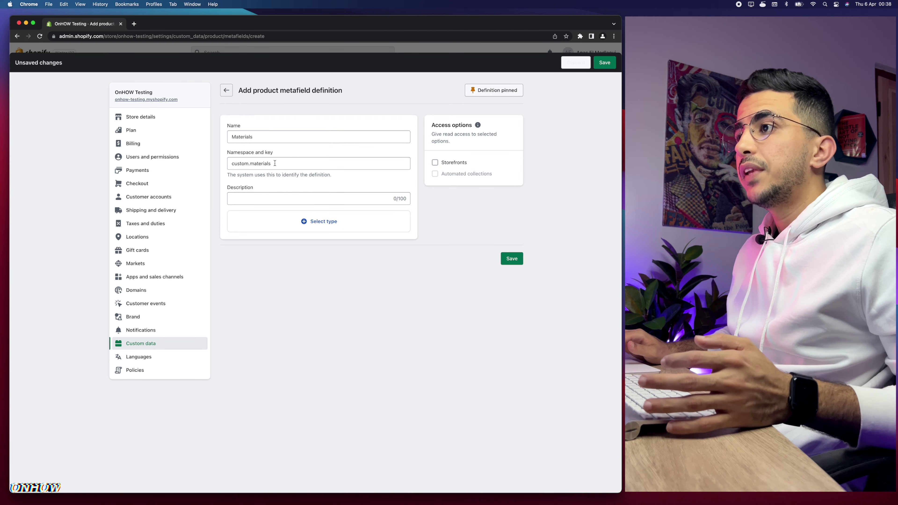
{"action": "left_click", "coordinate": [275, 163]}
{"action": "left_click", "coordinate": [264, 198]}
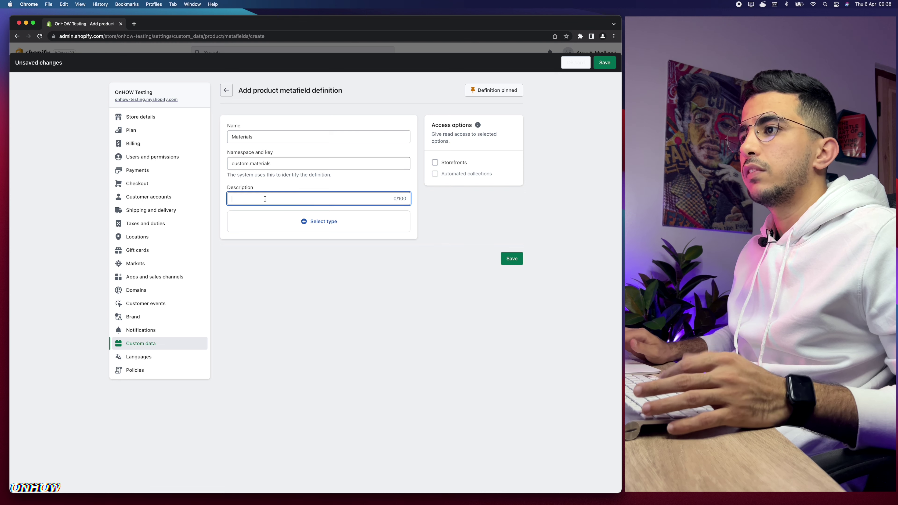
{"action": "type", "text": "M"}
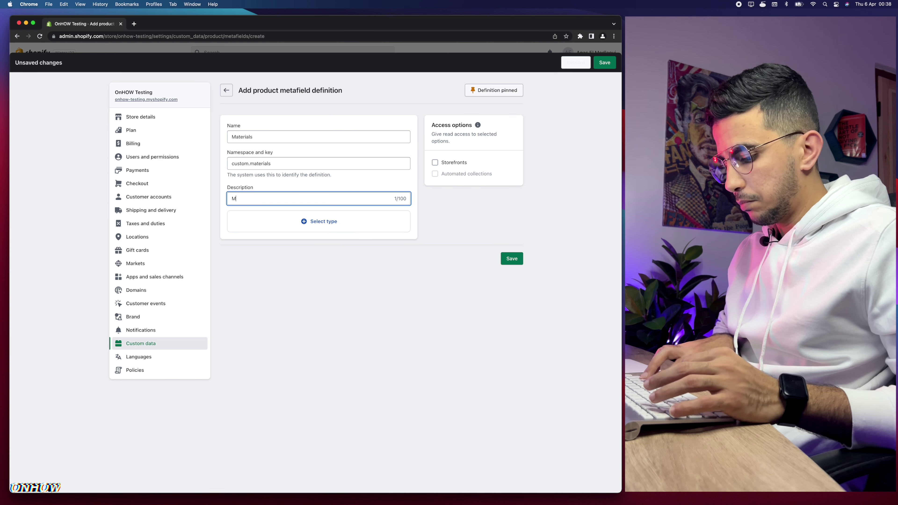
{"action": "type", "text": "aterials for products"}
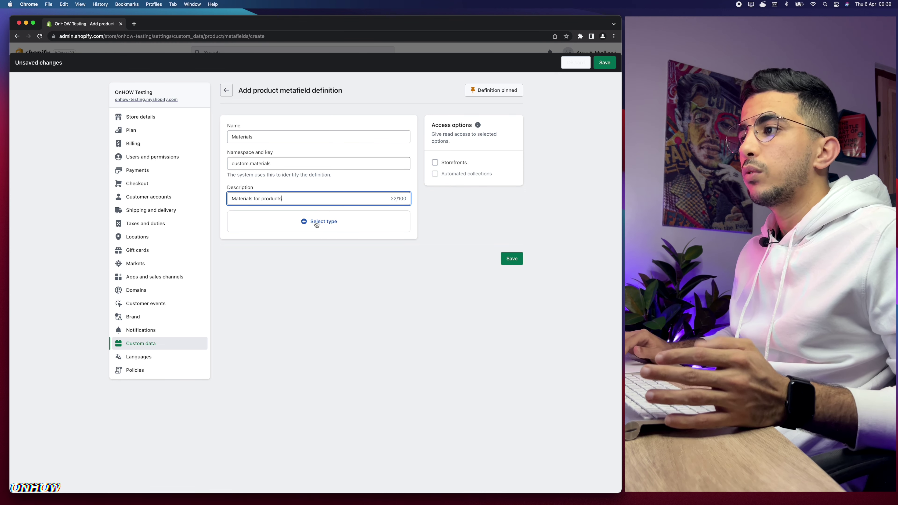
{"action": "left_click", "coordinate": [317, 223]}
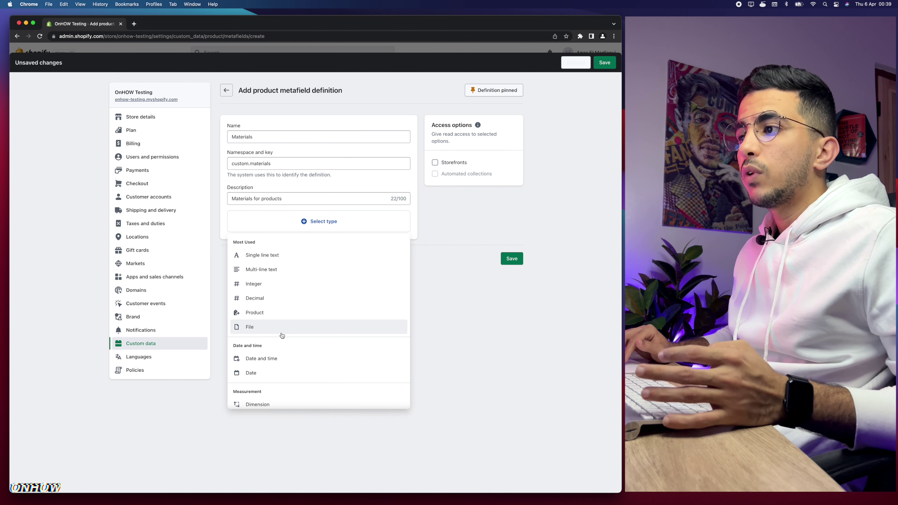
{"action": "left_click", "coordinate": [258, 270]}
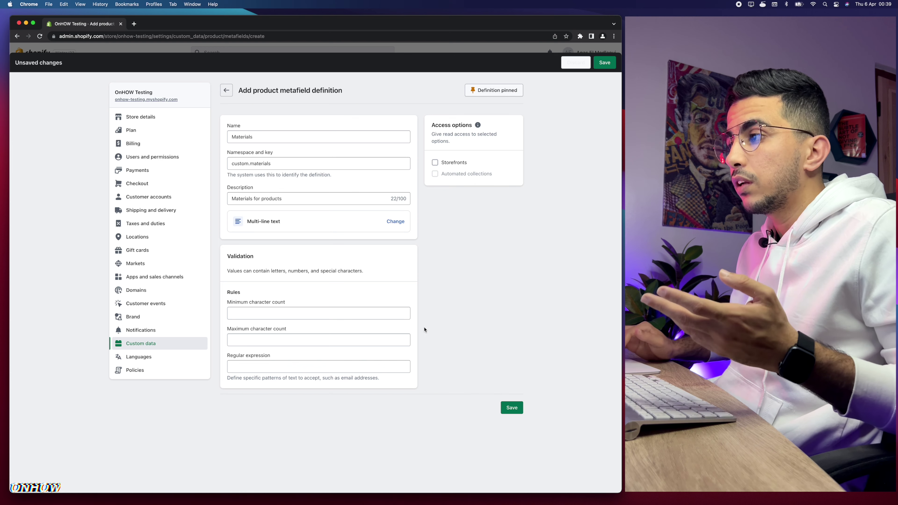
Step: Save the Materials definition and start another product metafield definition named "Shipping" with the description "Shipping for products"
{"action": "left_click", "coordinate": [512, 407]}
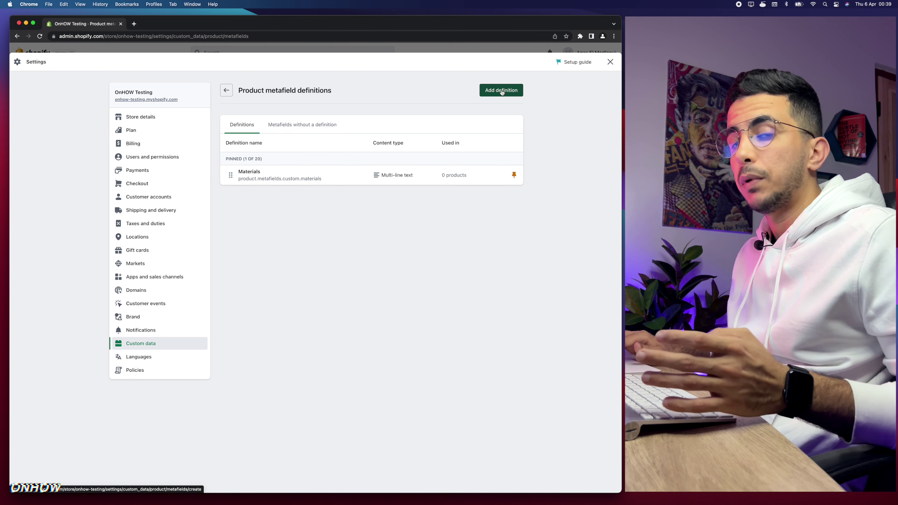
{"action": "left_click", "coordinate": [510, 92]}
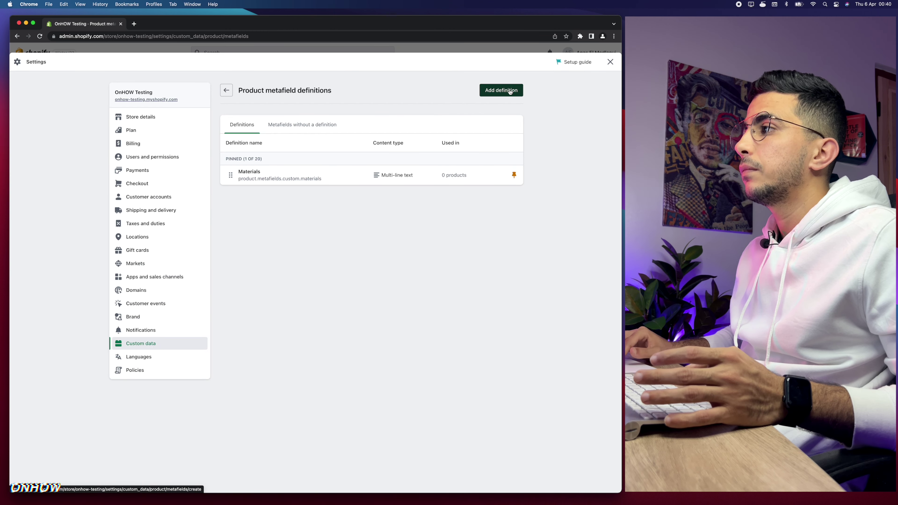
{"action": "left_click", "coordinate": [255, 137]}
{"action": "type", "text": "Shipping"}
{"action": "left_click", "coordinate": [256, 157]}
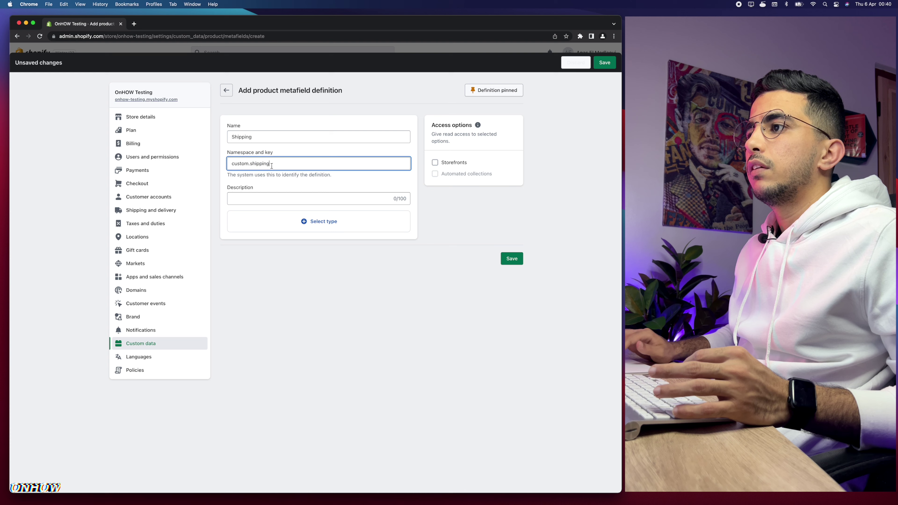
{"action": "left_click", "coordinate": [280, 200]}
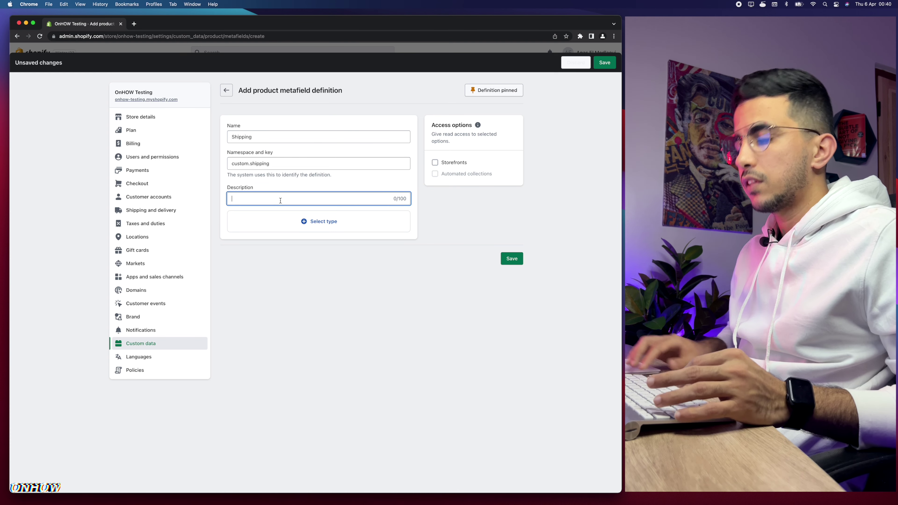
{"action": "type", "text": "Shipping for produc"}
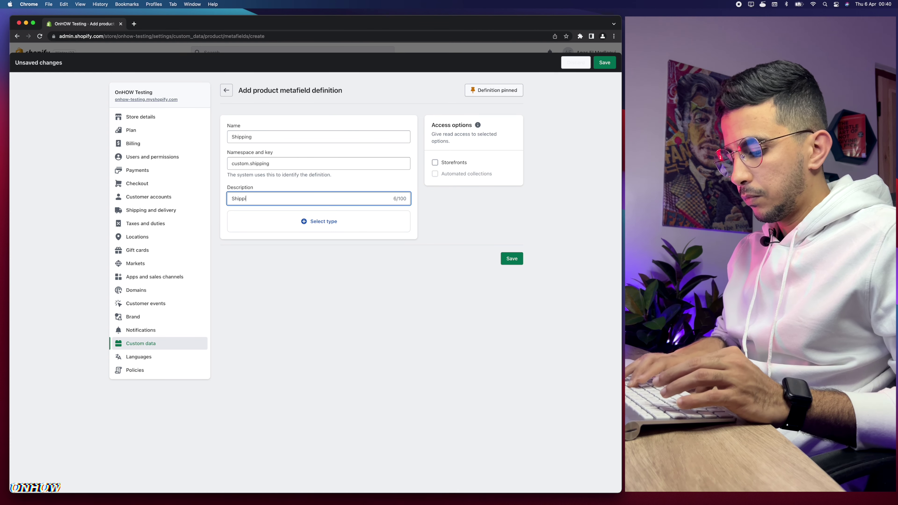
{"action": "type", "text": "ts"}
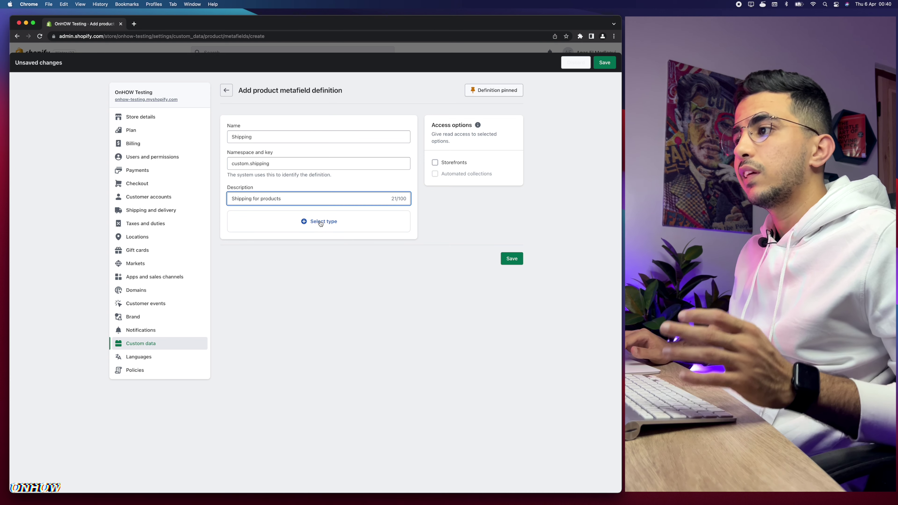
Step: Set the Shipping metafield's content type to Page and save the definition
{"action": "left_click", "coordinate": [320, 223]}
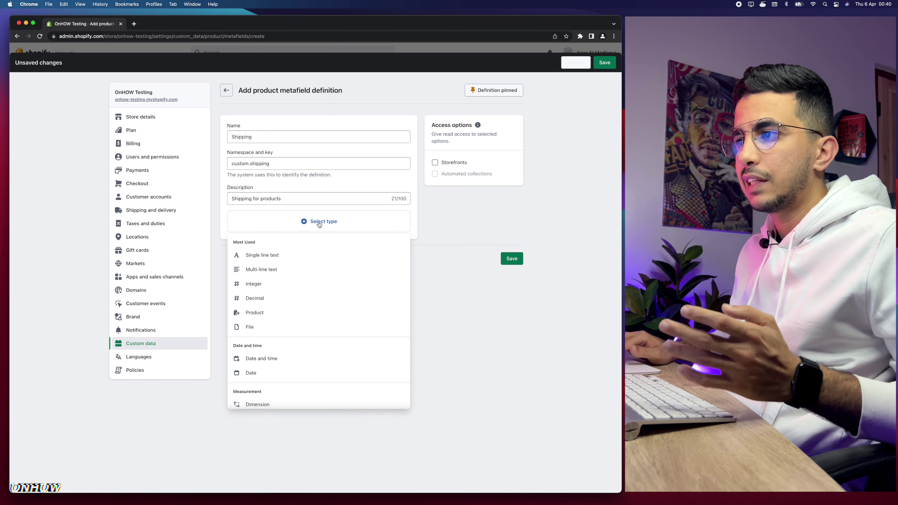
{"action": "scroll", "coordinate": [292, 297], "scroll_direction": "down", "scroll_amount": 10}
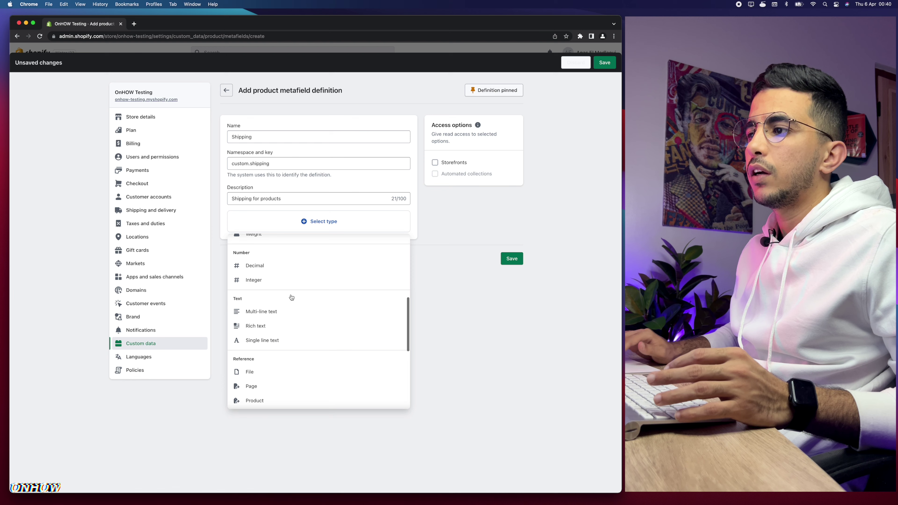
{"action": "scroll", "coordinate": [291, 297], "scroll_direction": "down", "scroll_amount": 1}
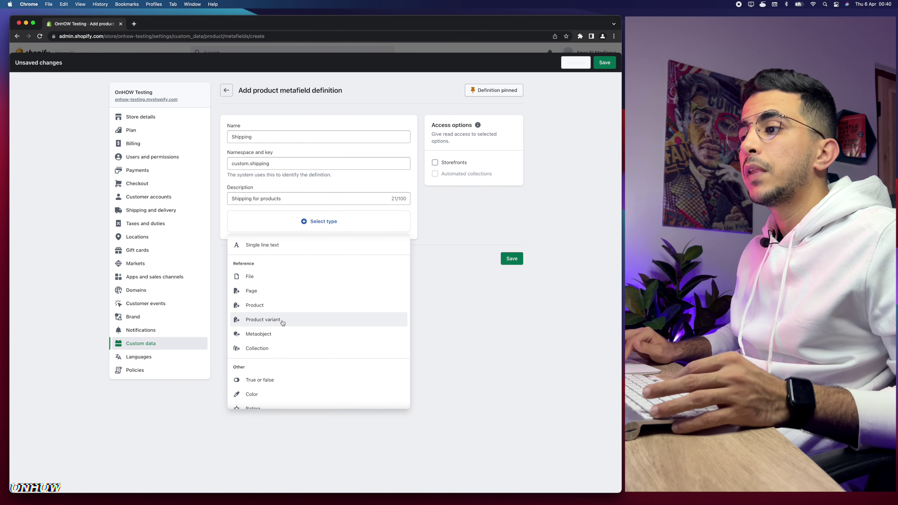
{"action": "left_click", "coordinate": [254, 293]}
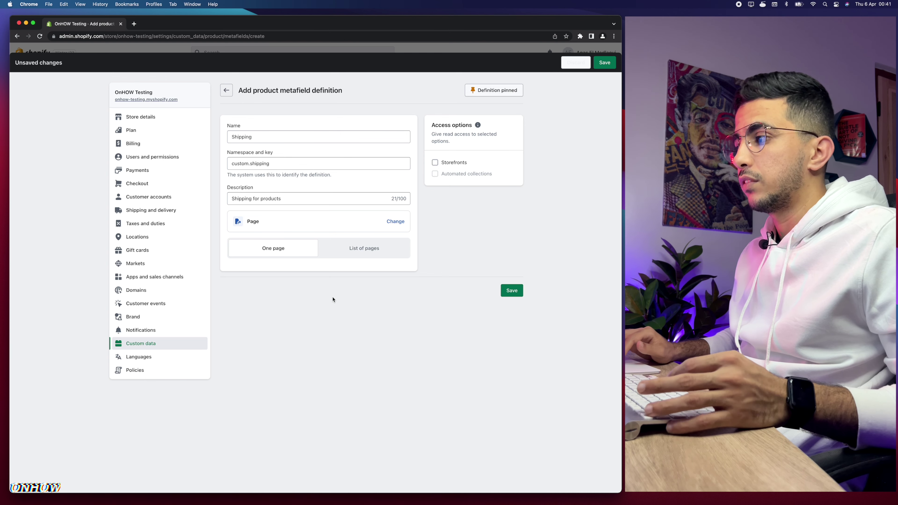
{"action": "left_click", "coordinate": [509, 290]}
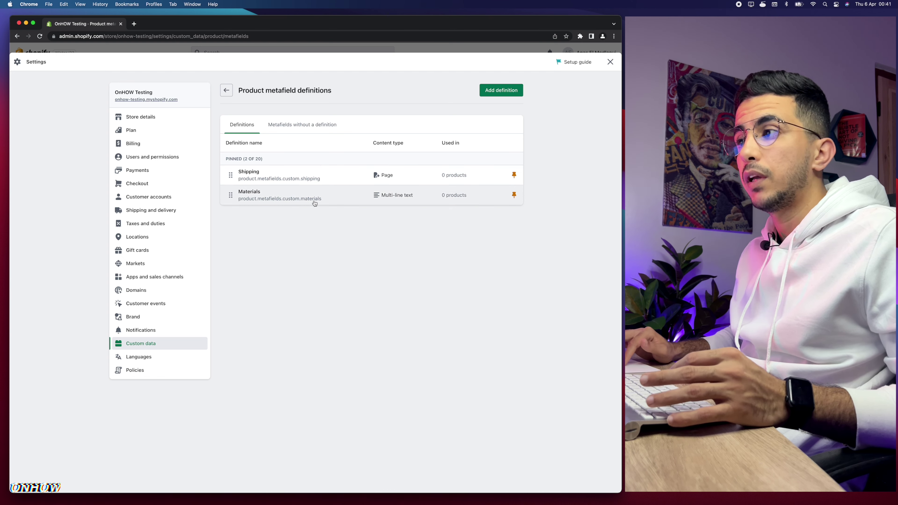
Step: Leave the settings and open the AmazeFan 7in1 Face Massager product at its Metafields section
{"action": "left_click", "coordinate": [611, 62]}
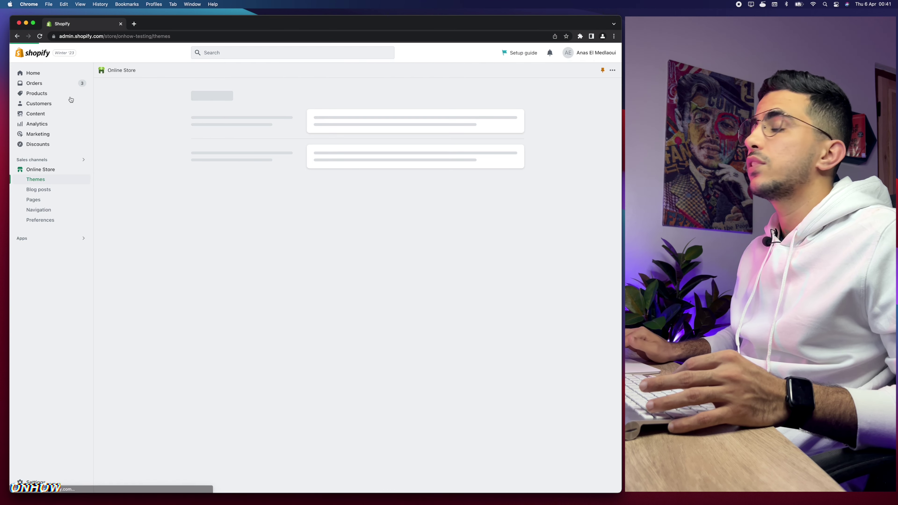
{"action": "left_click", "coordinate": [41, 94]}
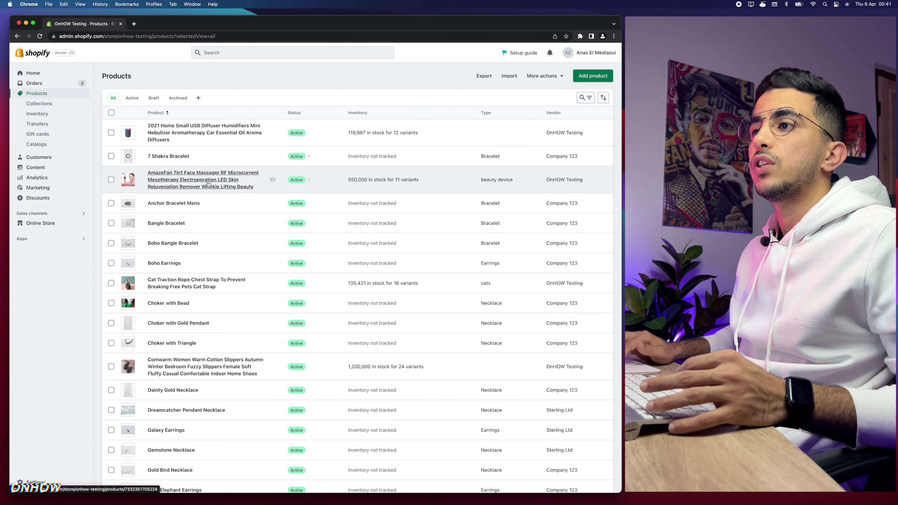
{"action": "left_click", "coordinate": [175, 183]}
{"action": "scroll", "coordinate": [130, 251], "scroll_direction": "down", "scroll_amount": 20}
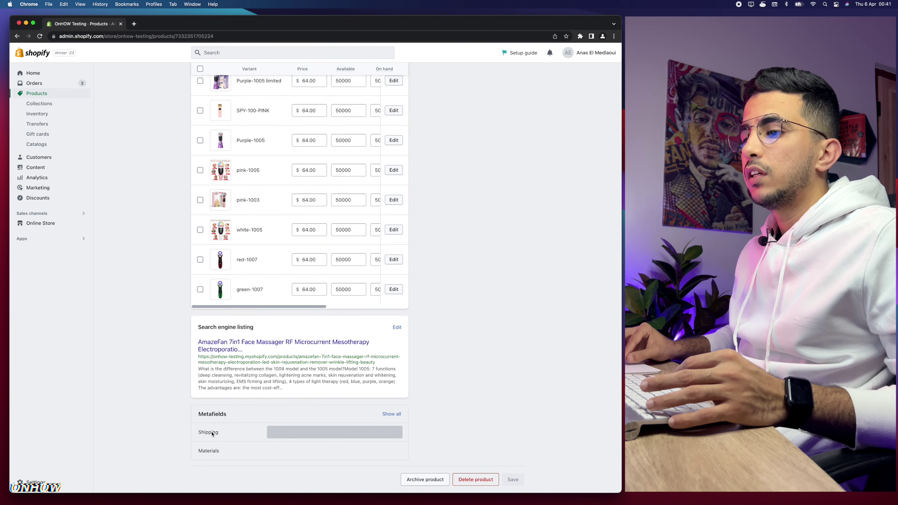
{"action": "scroll", "coordinate": [212, 434], "scroll_direction": "up", "scroll_amount": 5}
{"action": "scroll", "coordinate": [213, 434], "scroll_direction": "down", "scroll_amount": 3}
{"action": "scroll", "coordinate": [212, 434], "scroll_direction": "right", "scroll_amount": 3}
{"action": "scroll", "coordinate": [212, 434], "scroll_direction": "down", "scroll_amount": 5}
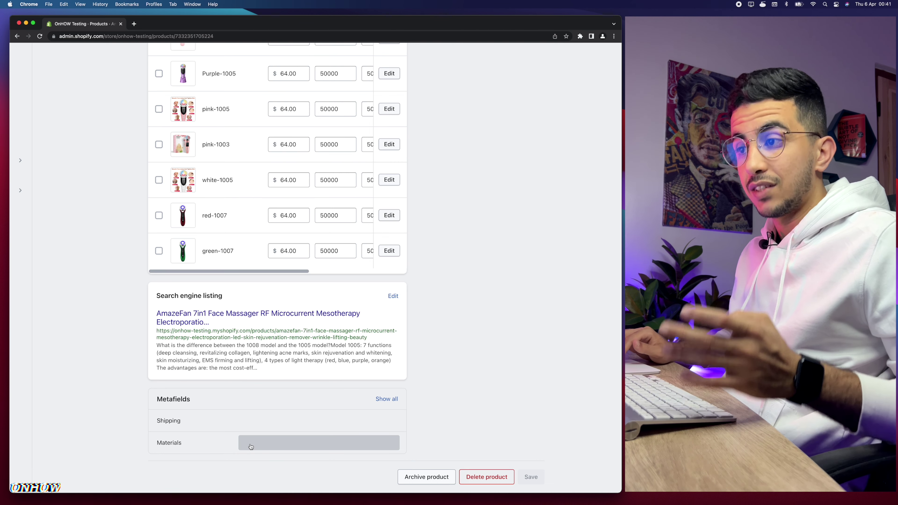
Step: Enter "Case : Aluminium" as the first line of the product's Materials metafield
{"action": "left_click", "coordinate": [255, 449]}
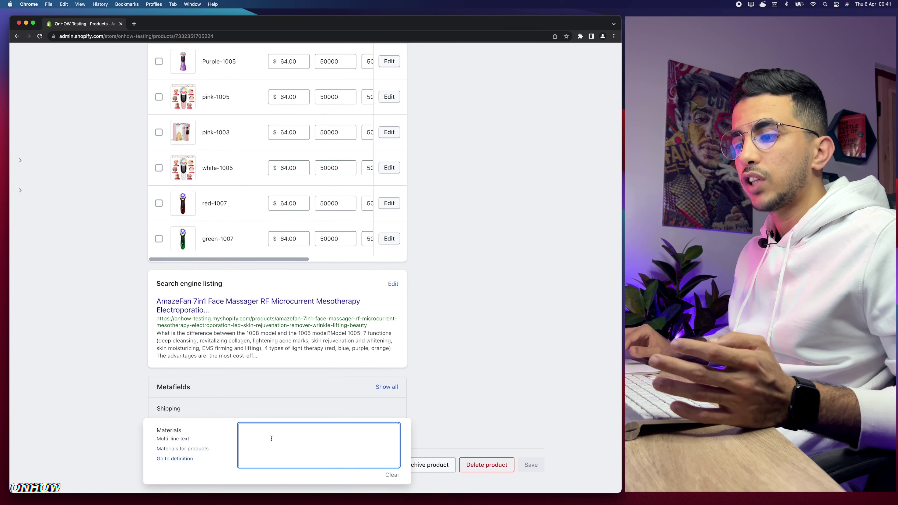
{"action": "scroll", "coordinate": [271, 439], "scroll_direction": "up", "scroll_amount": 5}
{"action": "scroll", "coordinate": [270, 438], "scroll_direction": "down", "scroll_amount": 2}
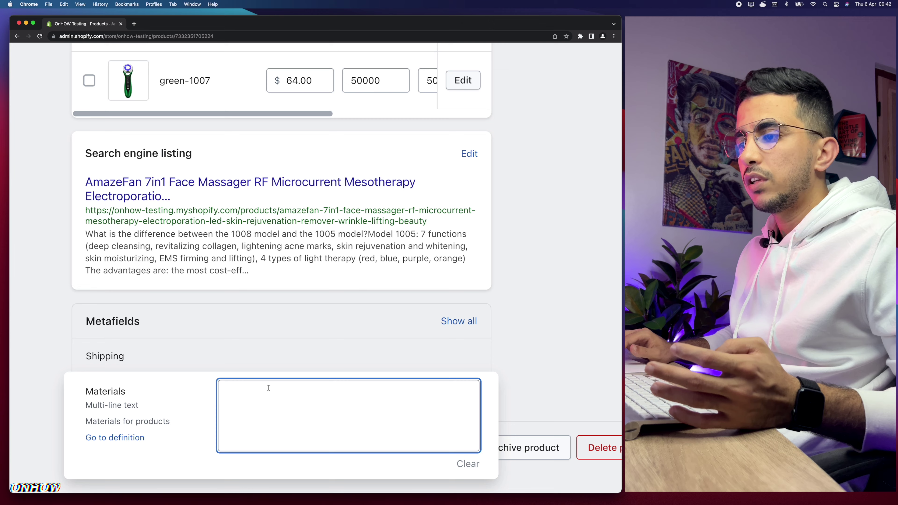
{"action": "scroll", "coordinate": [268, 388], "scroll_direction": "down", "scroll_amount": 5}
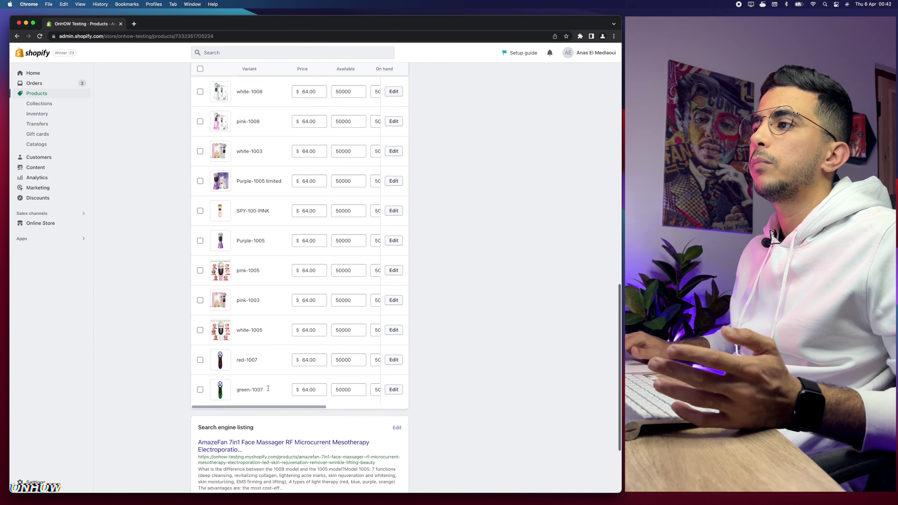
{"action": "scroll", "coordinate": [264, 318], "scroll_direction": "up", "scroll_amount": 15}
{"action": "scroll", "coordinate": [265, 317], "scroll_direction": "down", "scroll_amount": 5}
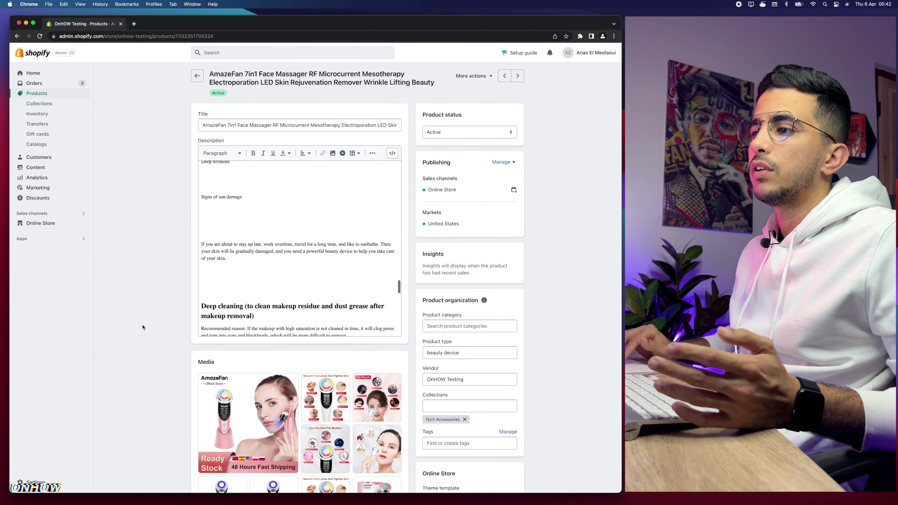
{"action": "scroll", "coordinate": [144, 325], "scroll_direction": "down", "scroll_amount": 15}
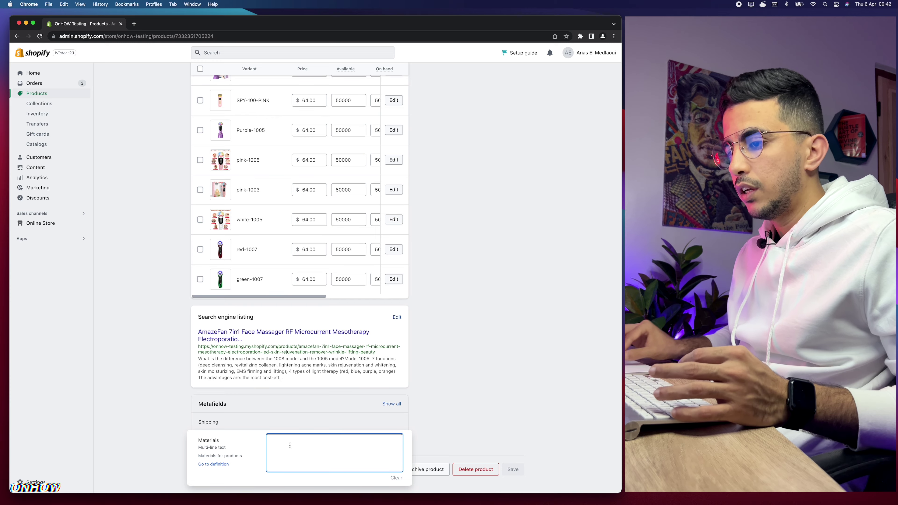
{"action": "scroll", "coordinate": [290, 445], "scroll_direction": "up", "scroll_amount": 5}
{"action": "type", "text": "Case : Aliminium"}
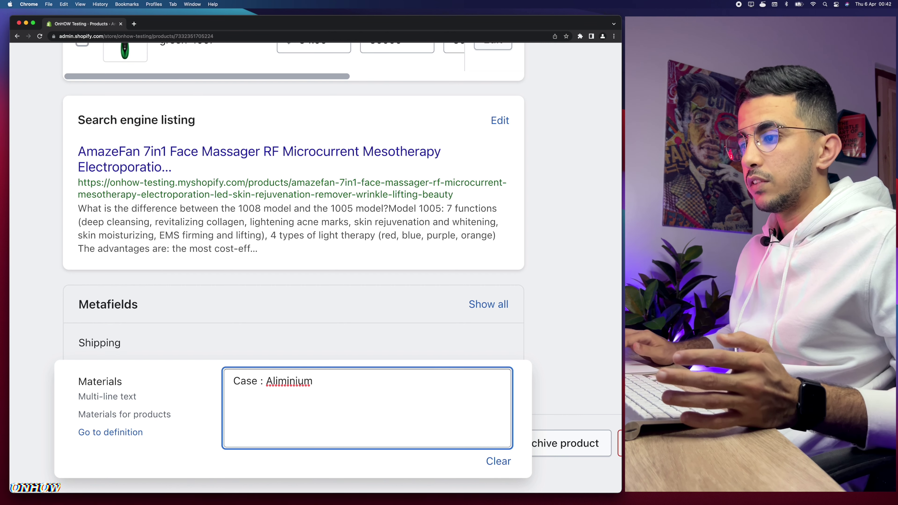
{"action": "right_click", "coordinate": [289, 382]}
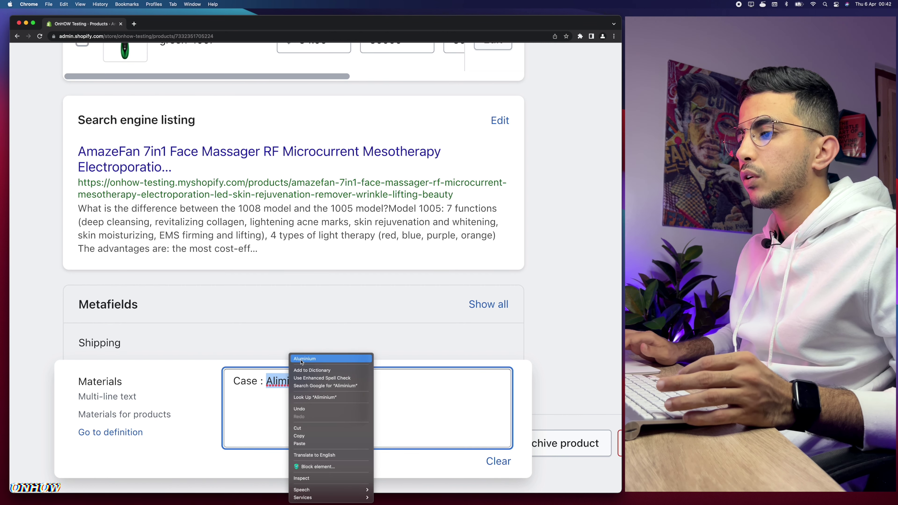
{"action": "left_click", "coordinate": [304, 359]}
Step: Add the second line "Massager : Plastic" to the Materials metafield and save the product
{"action": "type", "text": "Massager"}
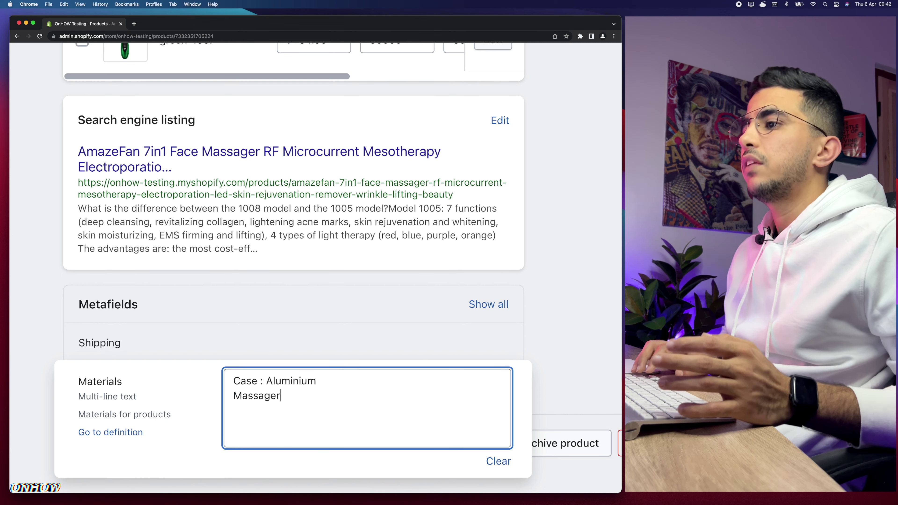
{"action": "type", "text": " : "}
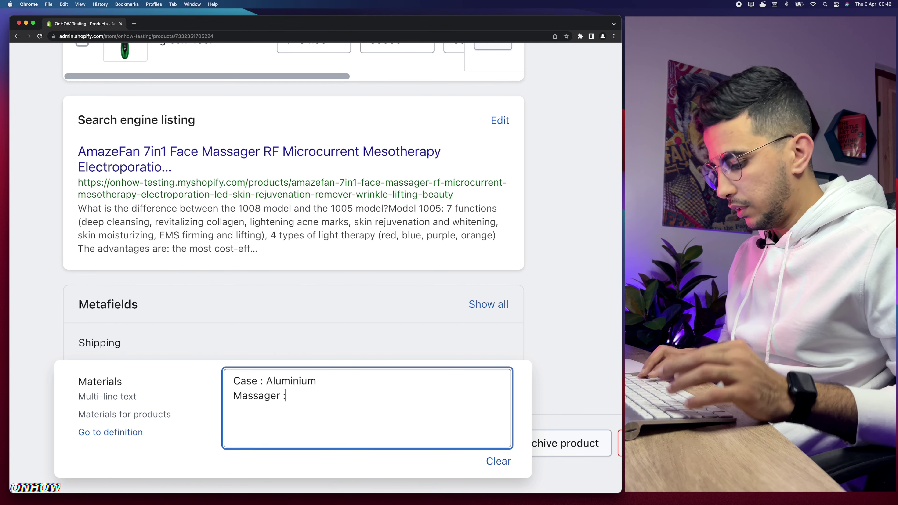
{"action": "type", "text": "plastic"}
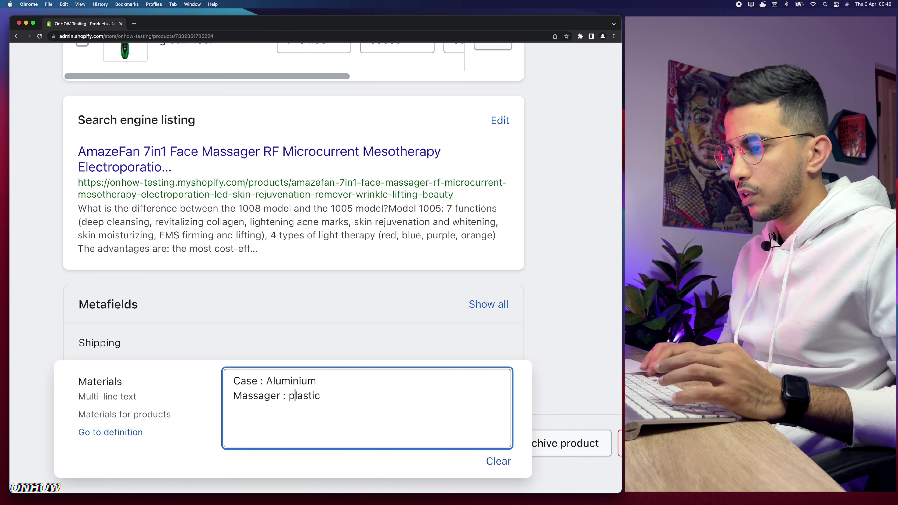
{"action": "key", "text": "BackSpace"}
{"action": "type", "text": "P"}
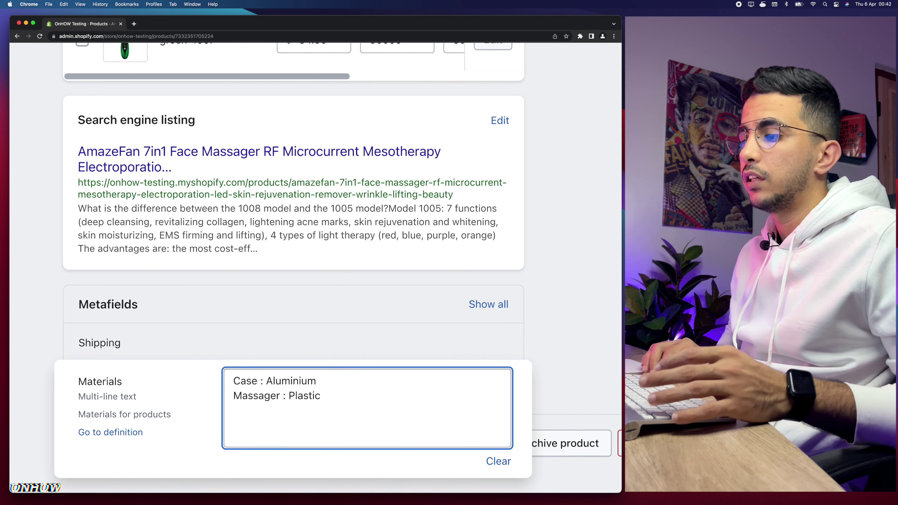
{"action": "key", "text": "End"}
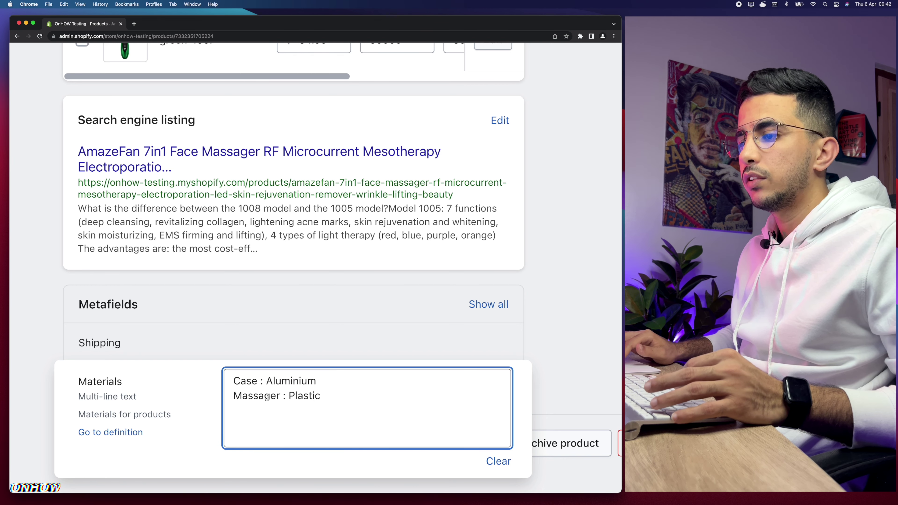
{"action": "scroll", "coordinate": [418, 411], "scroll_direction": "up", "scroll_amount": 1}
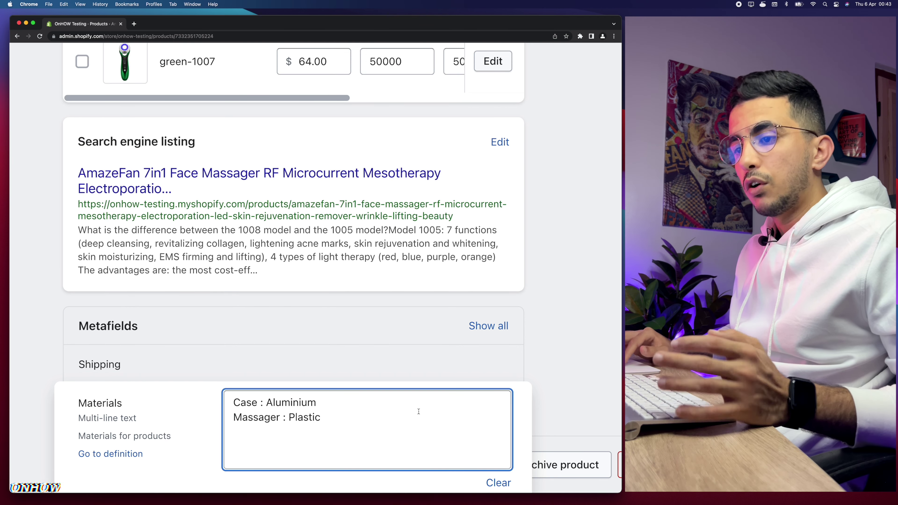
{"action": "left_click", "coordinate": [560, 355]}
{"action": "left_click", "coordinate": [516, 480]}
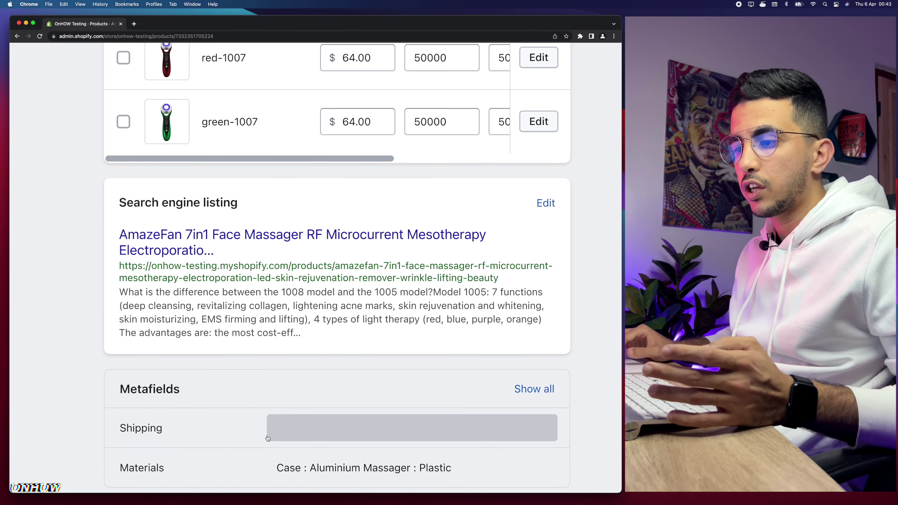
Step: Go to the online store's pages and start a new page titled "Shipping"
{"action": "left_click", "coordinate": [44, 224]}
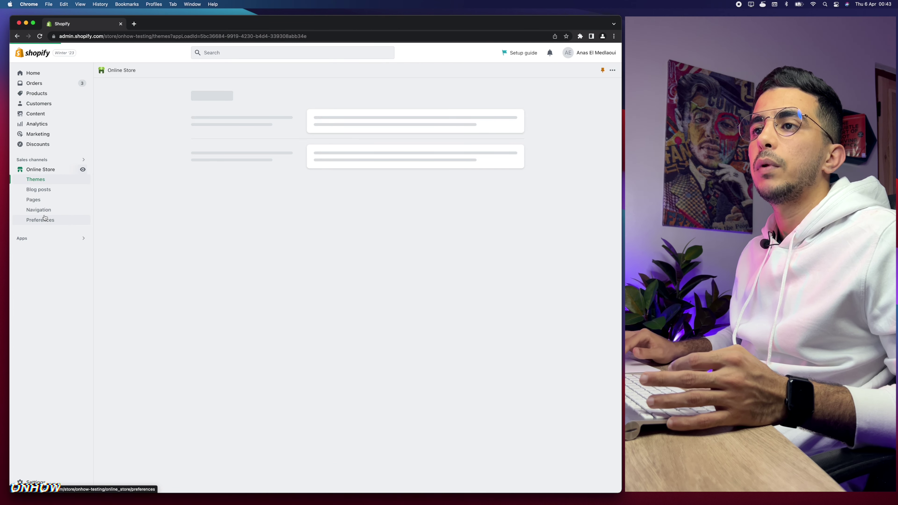
{"action": "left_click", "coordinate": [33, 200]}
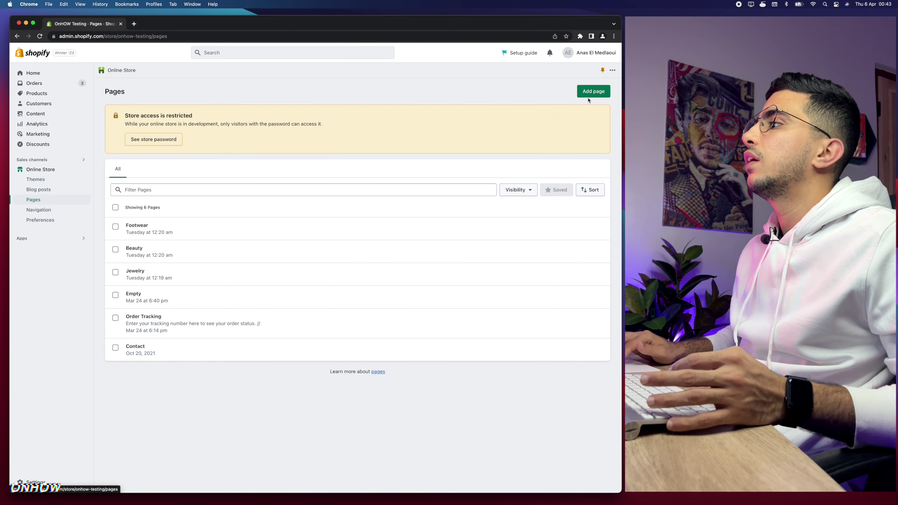
{"action": "left_click", "coordinate": [594, 91]}
{"action": "left_click", "coordinate": [277, 123]}
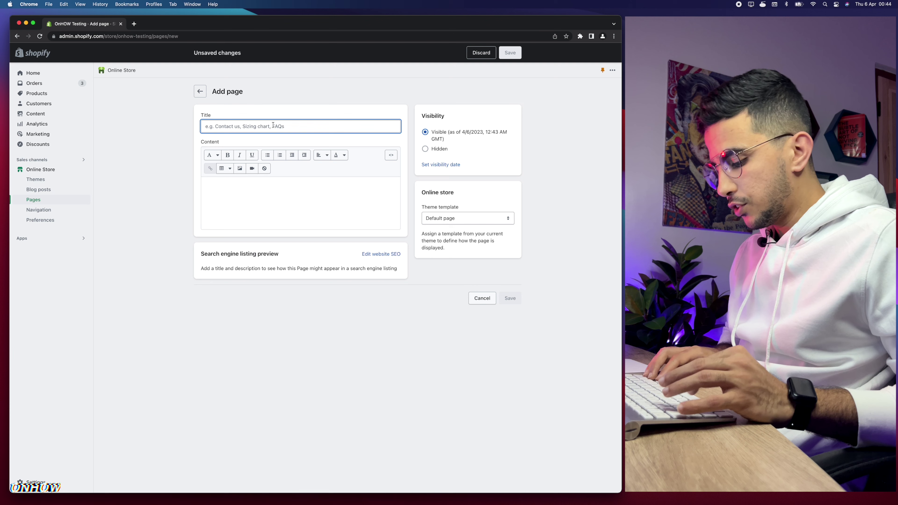
{"action": "type", "text": "Shipping"}
Step: Insert a table into the Shipping page's content
{"action": "left_click", "coordinate": [237, 187]}
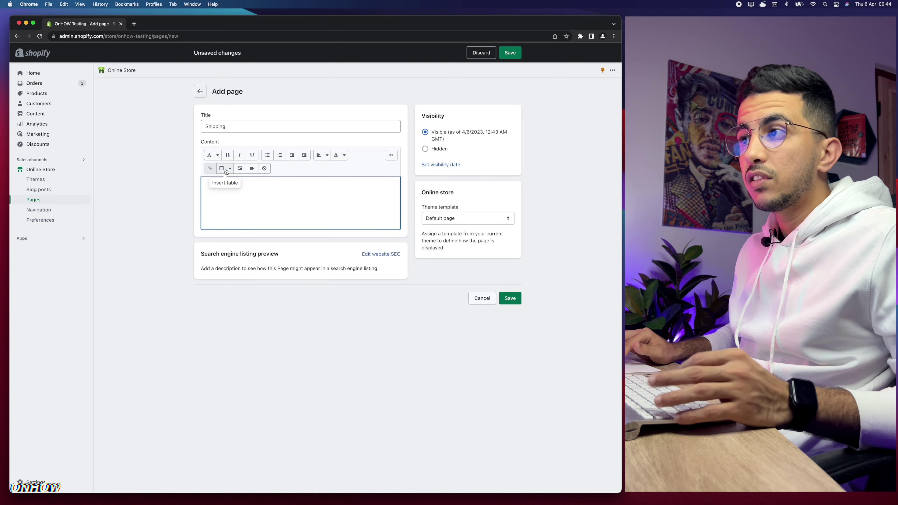
{"action": "left_click", "coordinate": [226, 169]}
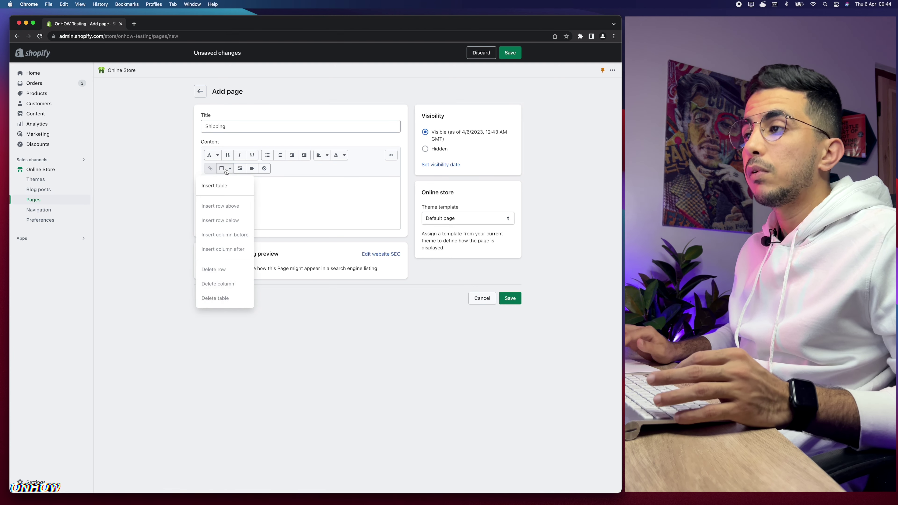
{"action": "left_click", "coordinate": [220, 189]}
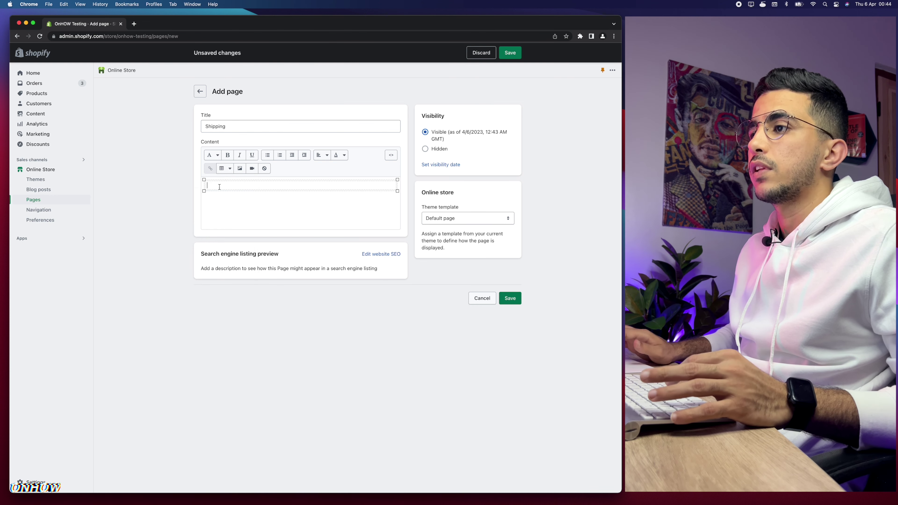
Step: Add a second column to the Shipping page's table and fill the first row with "USA" and "10-15 Days"
{"action": "left_click", "coordinate": [230, 169]}
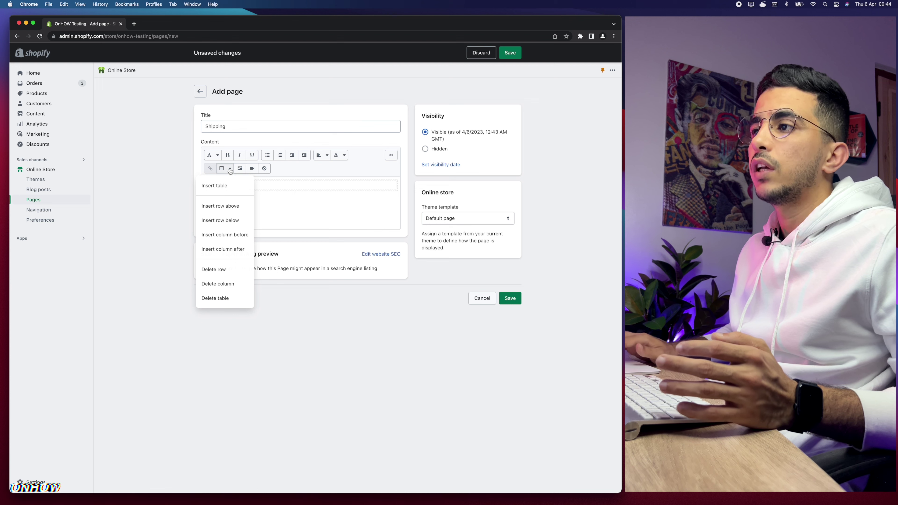
{"action": "left_click", "coordinate": [224, 249]}
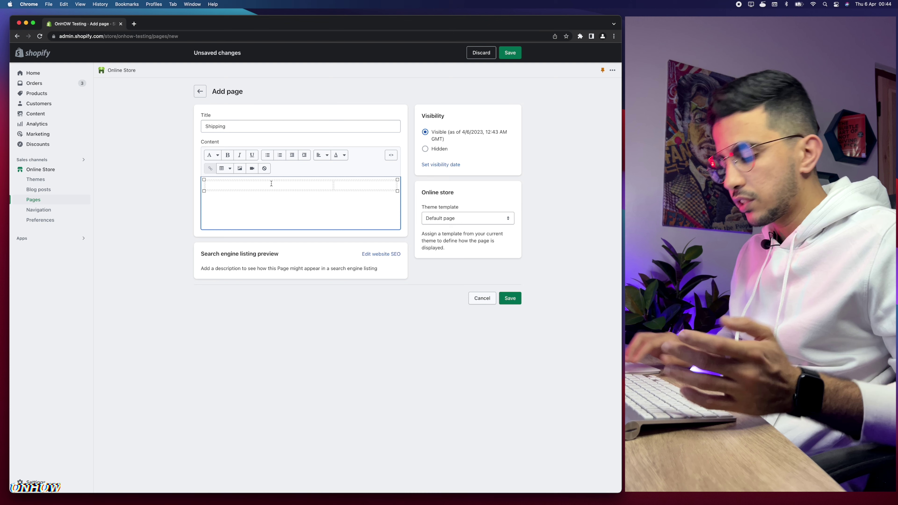
{"action": "type", "text": "USA "}
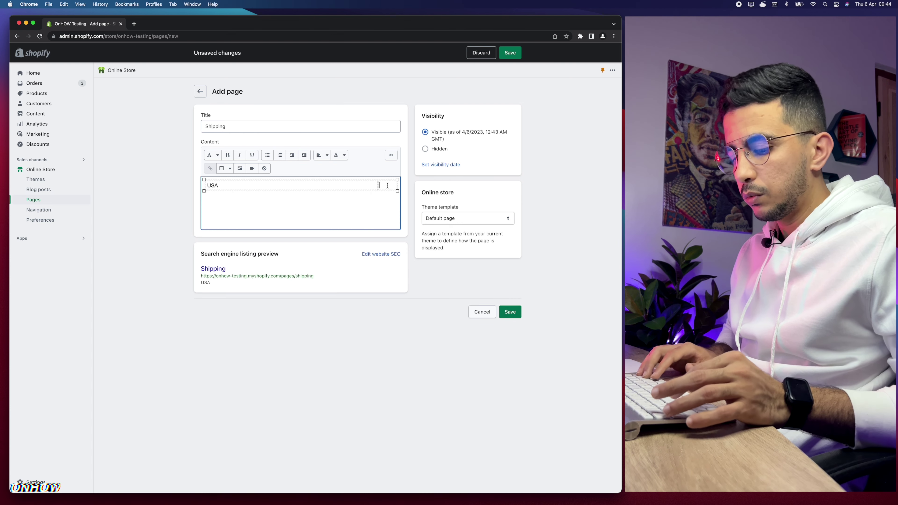
{"action": "type", "text": "10-"}
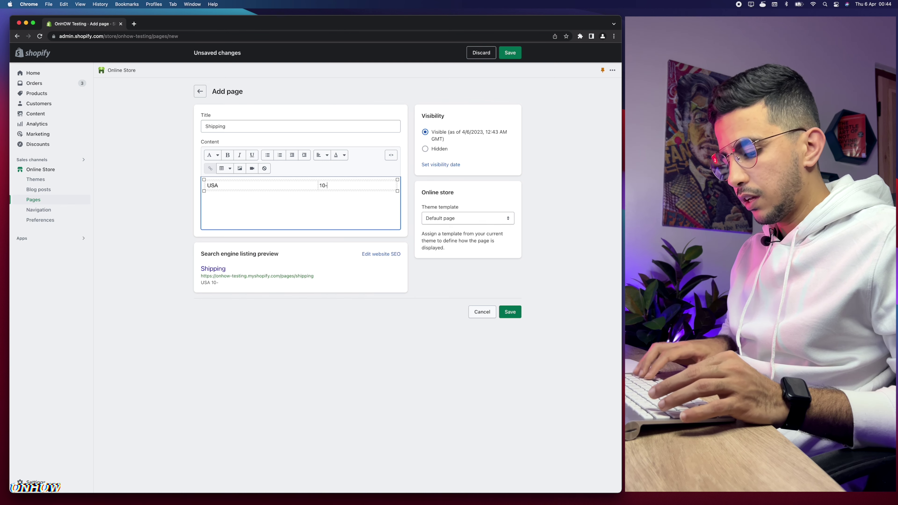
{"action": "type", "text": "15 Days"}
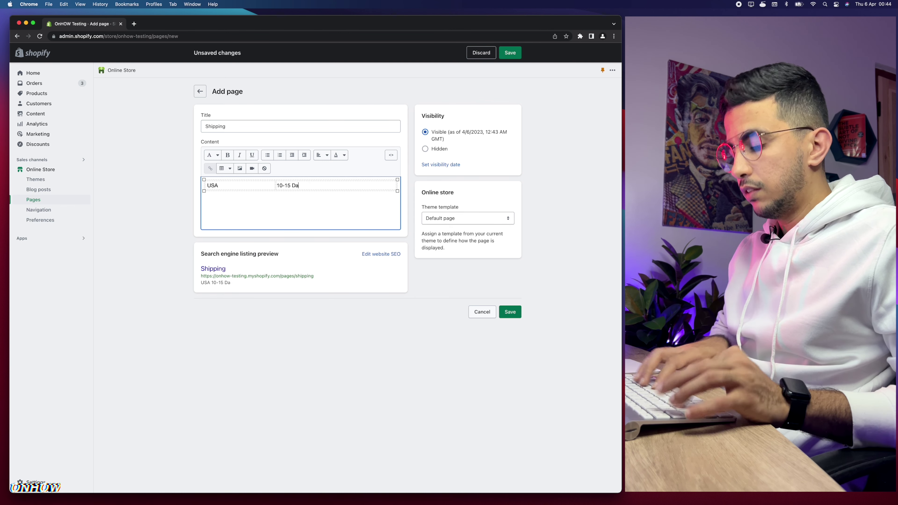
Step: Insert a row below the USA row and fill it with "Europe" and "8-10 Days"
{"action": "left_click", "coordinate": [229, 168]}
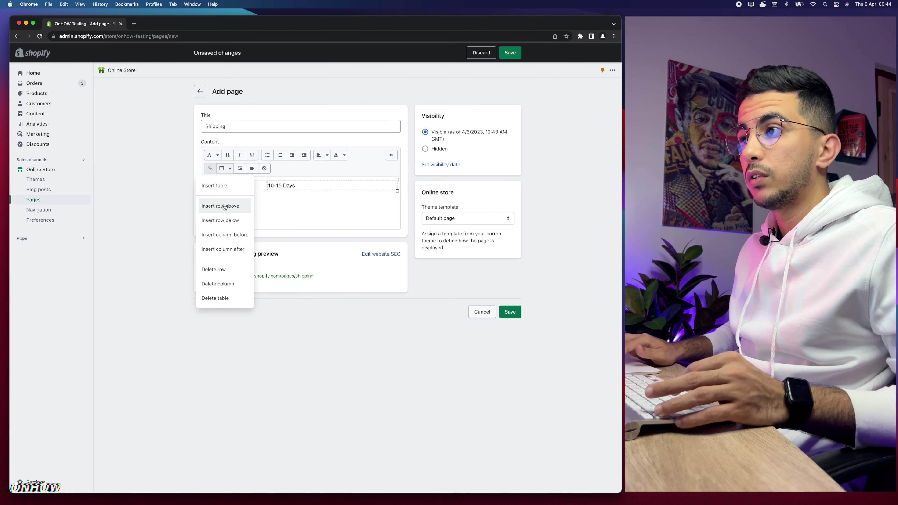
{"action": "left_click", "coordinate": [224, 219]}
{"action": "type", "text": "E"}
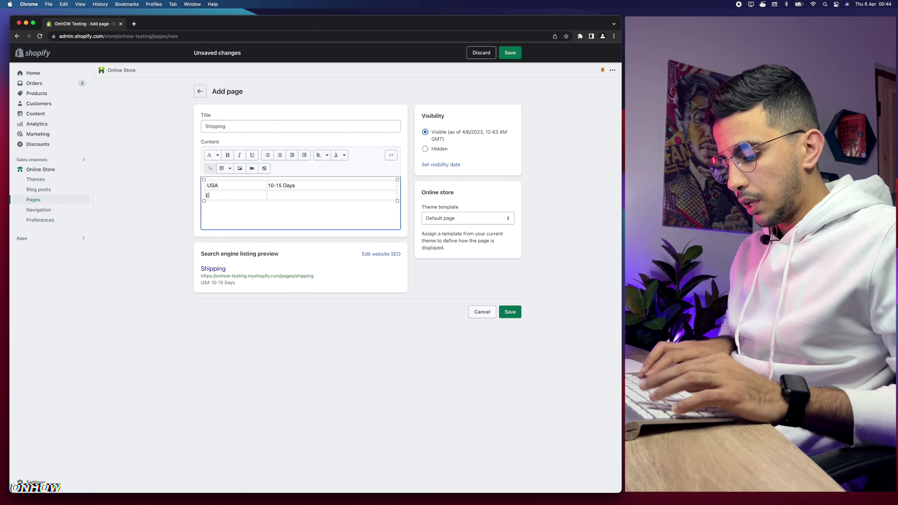
{"action": "type", "text": "urope"}
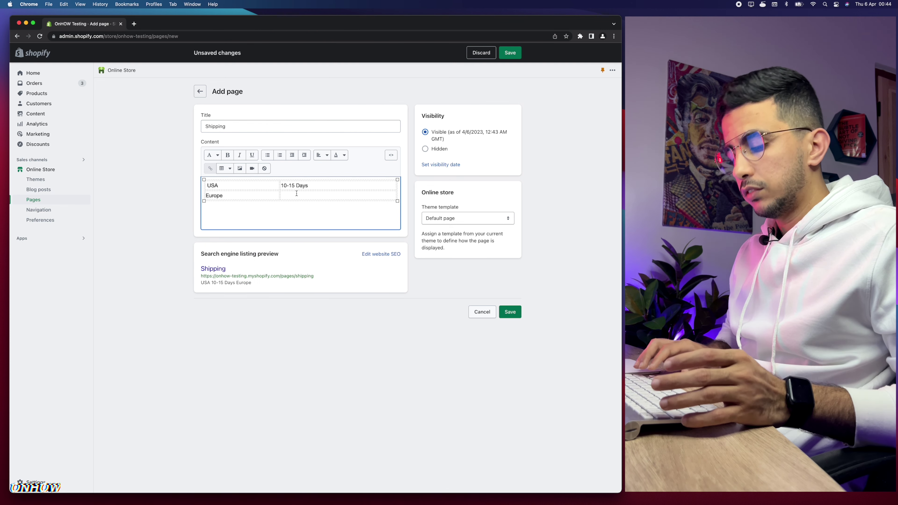
{"action": "type", "text": "8-10"}
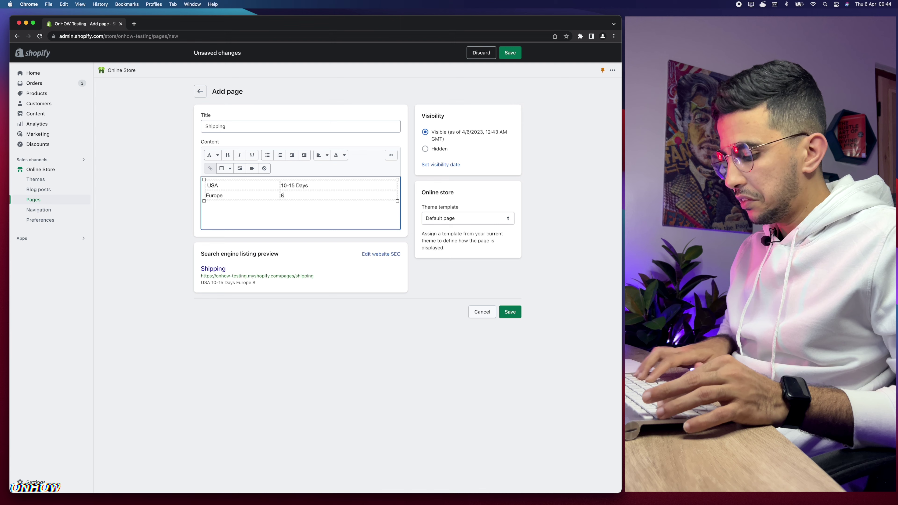
{"action": "type", "text": " Days"}
Step: Add a third table row with "Asia" and "5-7 Days", and save the Shipping page
{"action": "left_click", "coordinate": [230, 168]}
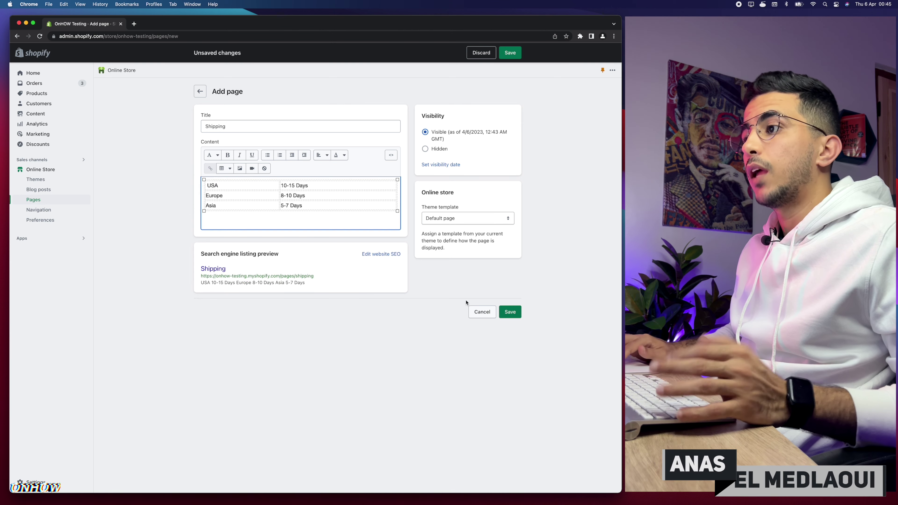
{"action": "left_click", "coordinate": [511, 313]}
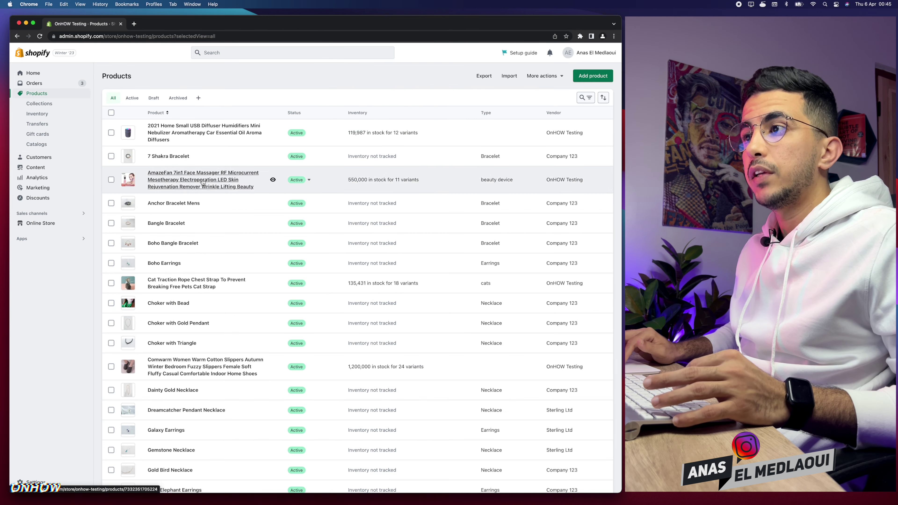
Step: Set the Shipping metafield of the AmazeFan 7in1 Face Massager product to the Shipping page and save the product
{"action": "left_click", "coordinate": [170, 180]}
{"action": "scroll", "coordinate": [167, 310], "scroll_direction": "down", "scroll_amount": 15}
{"action": "scroll", "coordinate": [164, 311], "scroll_direction": "down", "scroll_amount": 2}
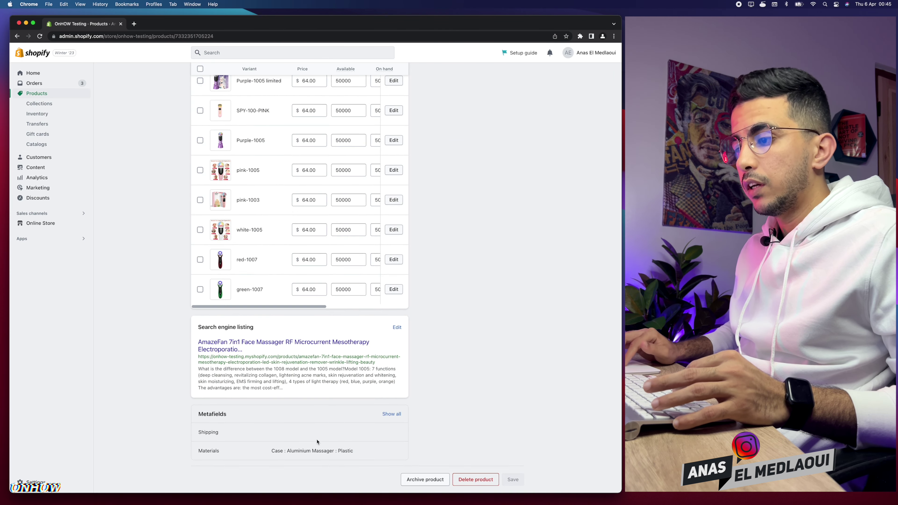
{"action": "left_click", "coordinate": [295, 433]}
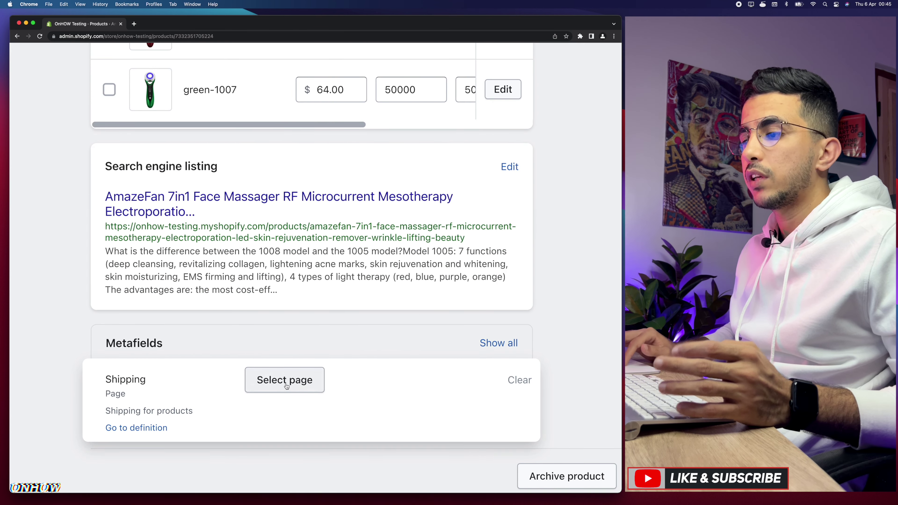
{"action": "left_click", "coordinate": [287, 433]}
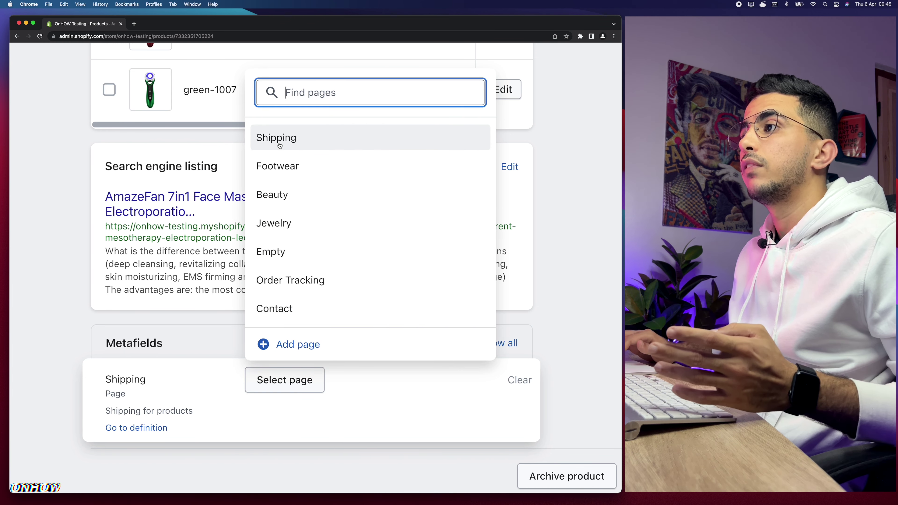
{"action": "left_click", "coordinate": [280, 145]}
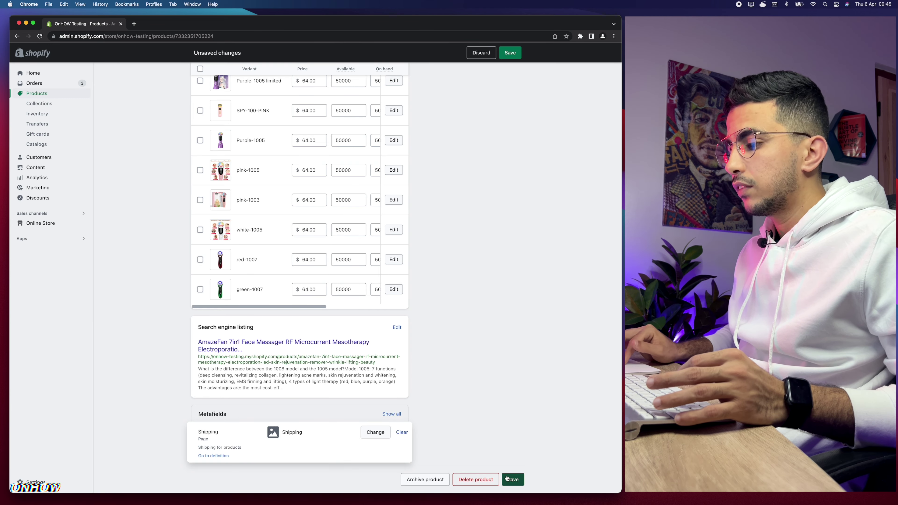
{"action": "left_click", "coordinate": [512, 480]}
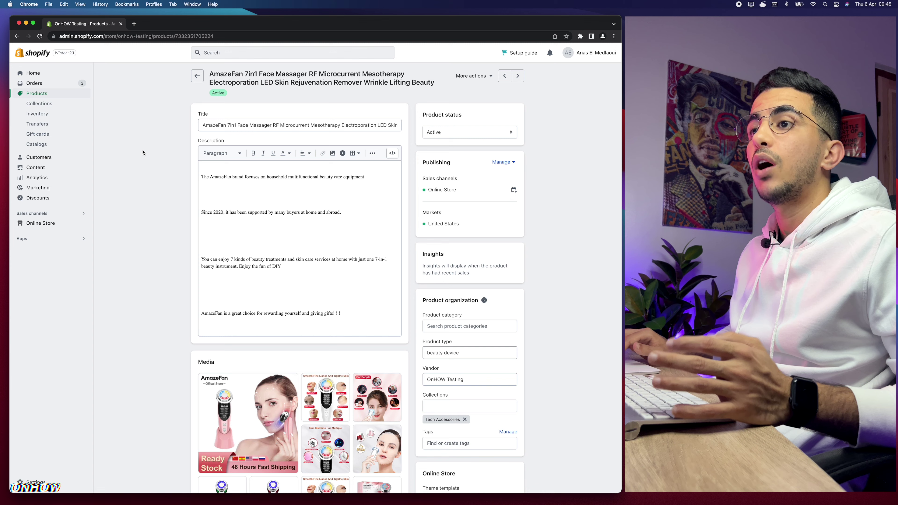
Step: Open the Dawn theme's Default product template for customizing and preview it with the AmazeFan 7in1 Face Massager
{"action": "left_click", "coordinate": [45, 223]}
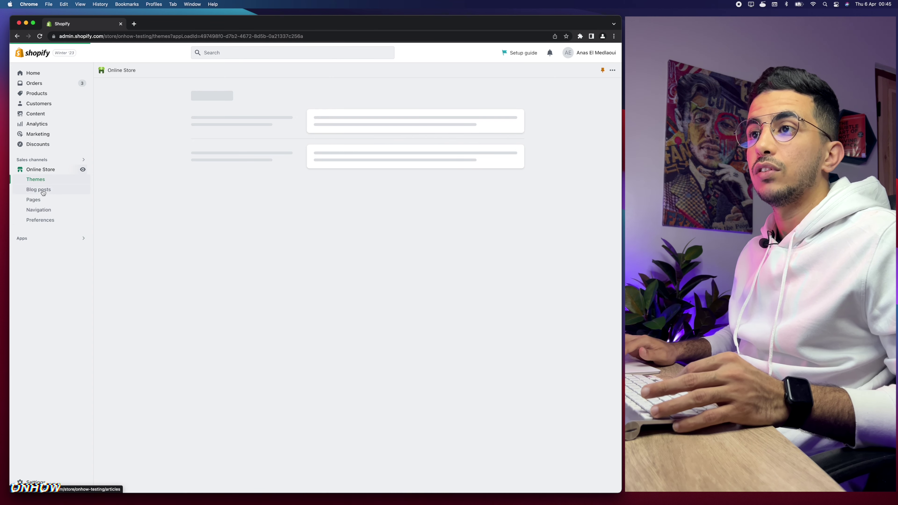
{"action": "left_click", "coordinate": [501, 263]}
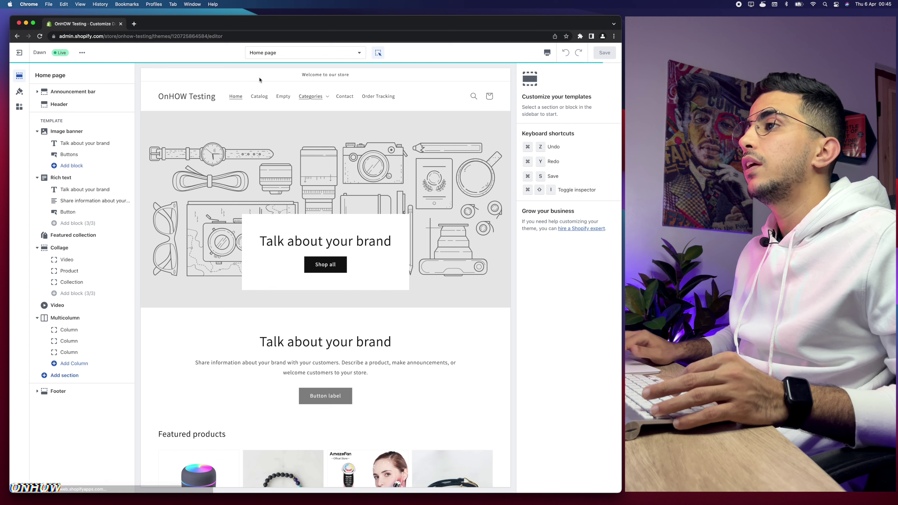
{"action": "left_click", "coordinate": [292, 54]}
{"action": "left_click", "coordinate": [293, 106]}
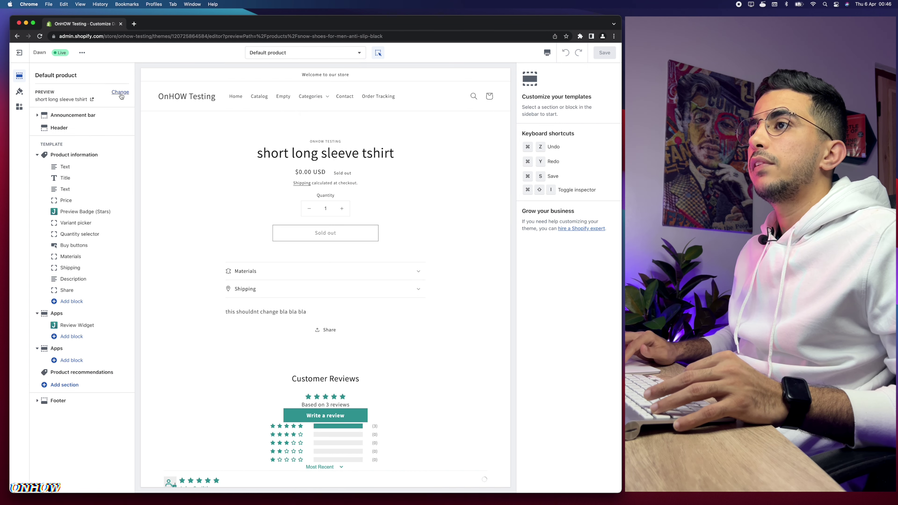
{"action": "left_click", "coordinate": [120, 92]}
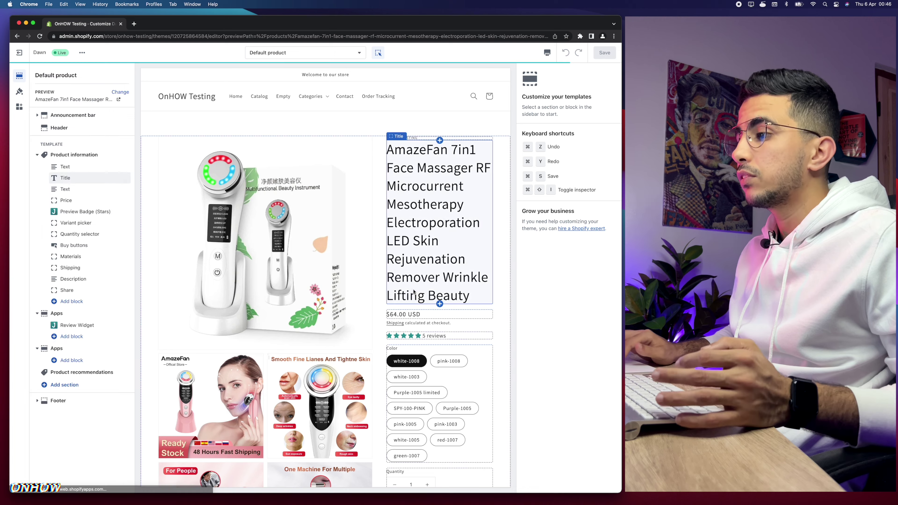
{"action": "left_click", "coordinate": [497, 305]}
Step: Connect the Materials collapsible tab's content to the product's Materials metafield, save, and check the tab in the preview
{"action": "scroll", "coordinate": [495, 330], "scroll_direction": "down", "scroll_amount": 3}
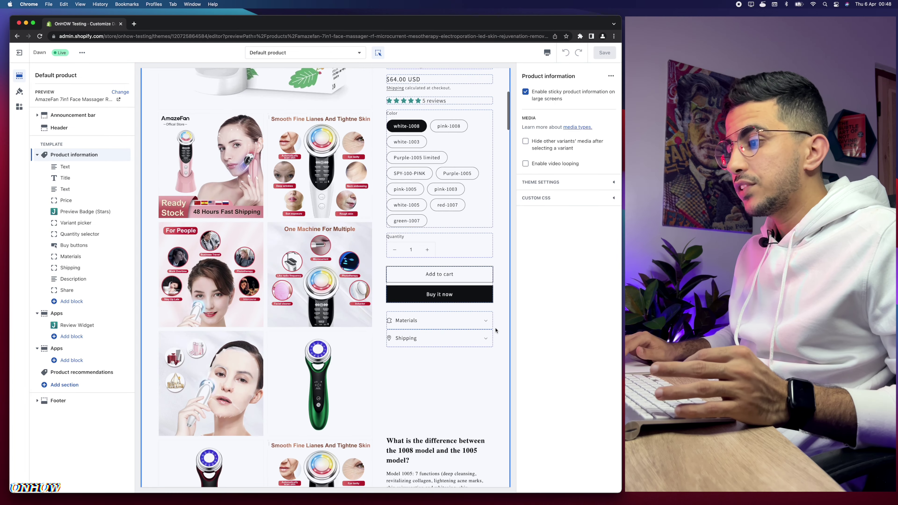
{"action": "left_click", "coordinate": [441, 321]}
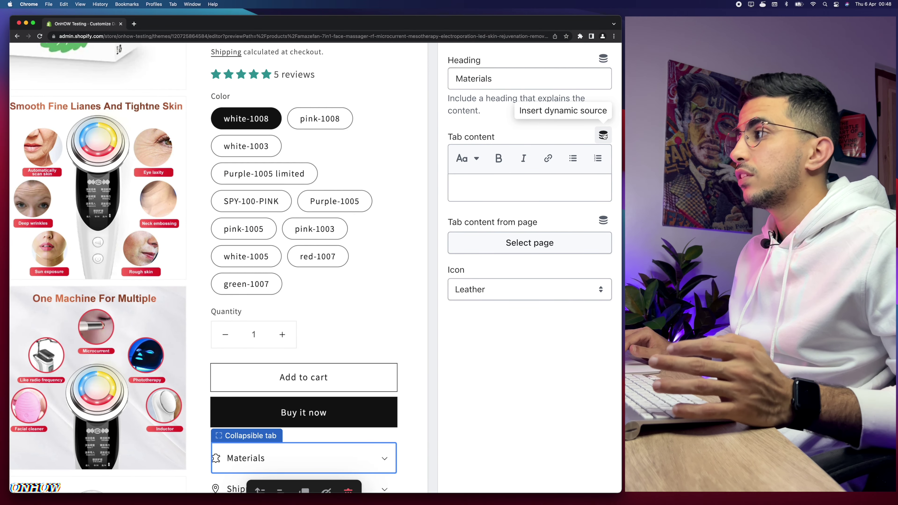
{"action": "left_click", "coordinate": [603, 135]}
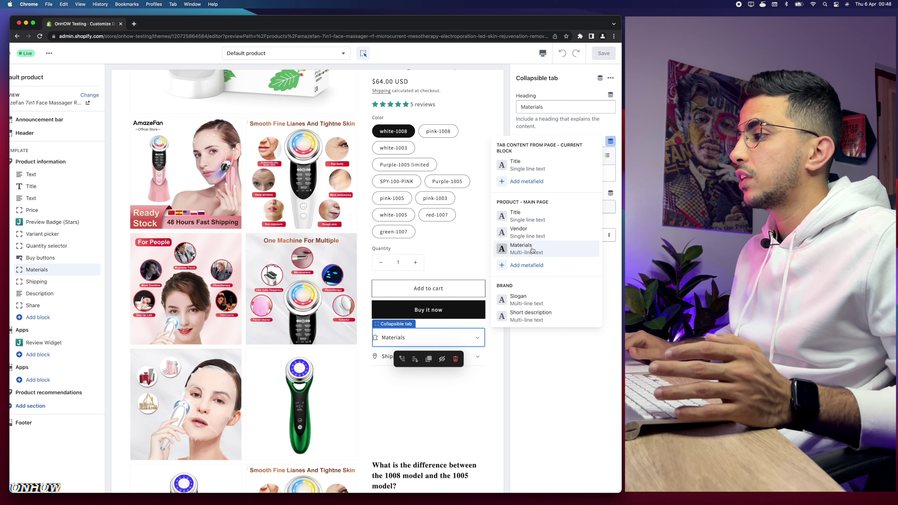
{"action": "left_click", "coordinate": [487, 316]}
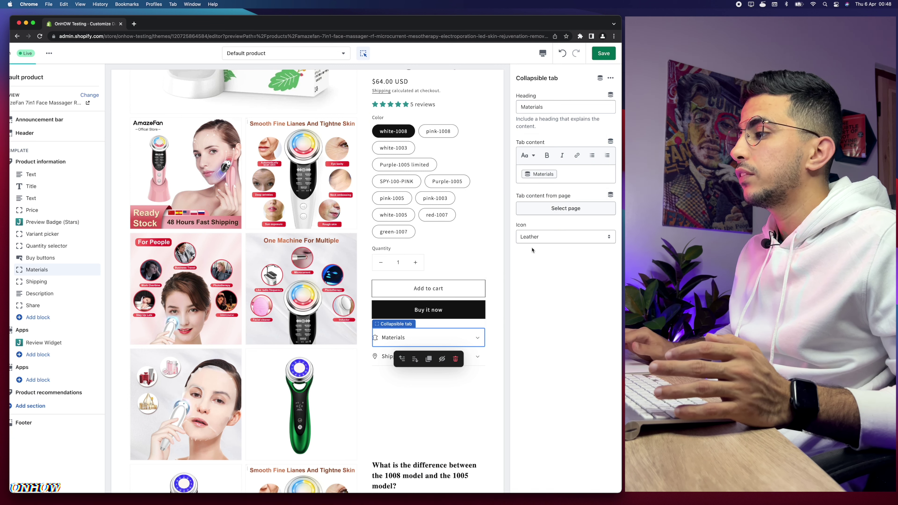
{"action": "key", "text": "super+s"}
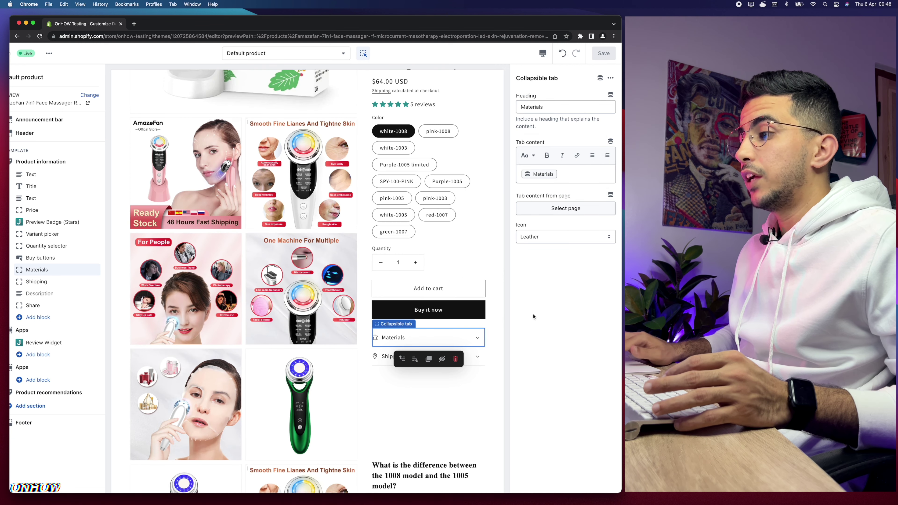
{"action": "left_click", "coordinate": [454, 339]}
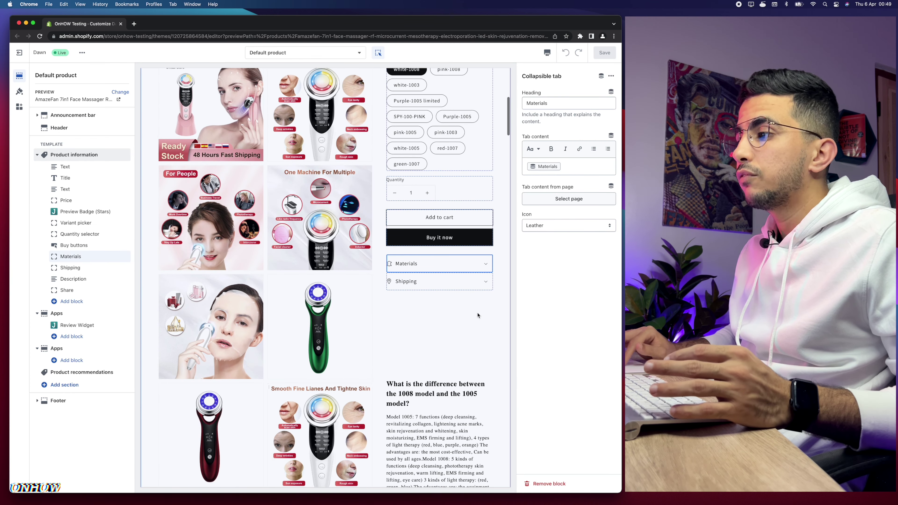
Step: Use the Shipping page as the Shipping collapsible tab's content, save, and expand the tab in the preview
{"action": "left_click", "coordinate": [404, 282]}
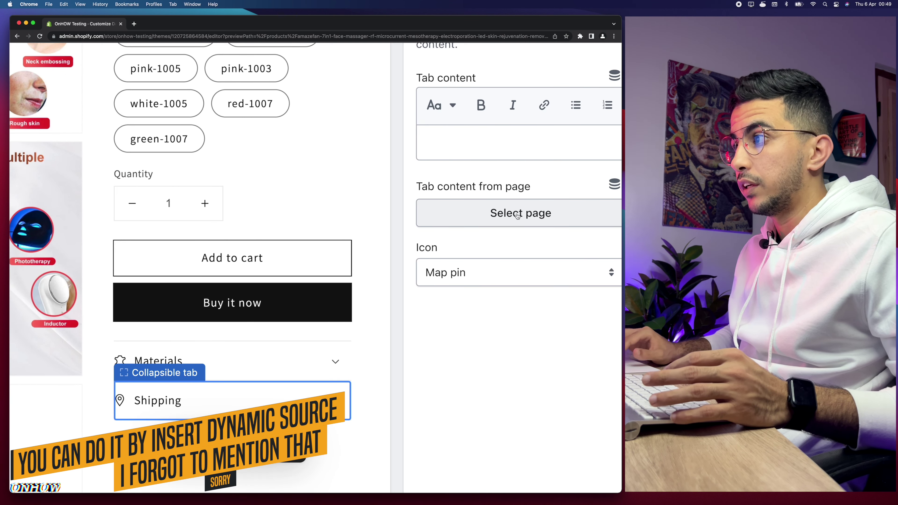
{"action": "left_click", "coordinate": [517, 214]}
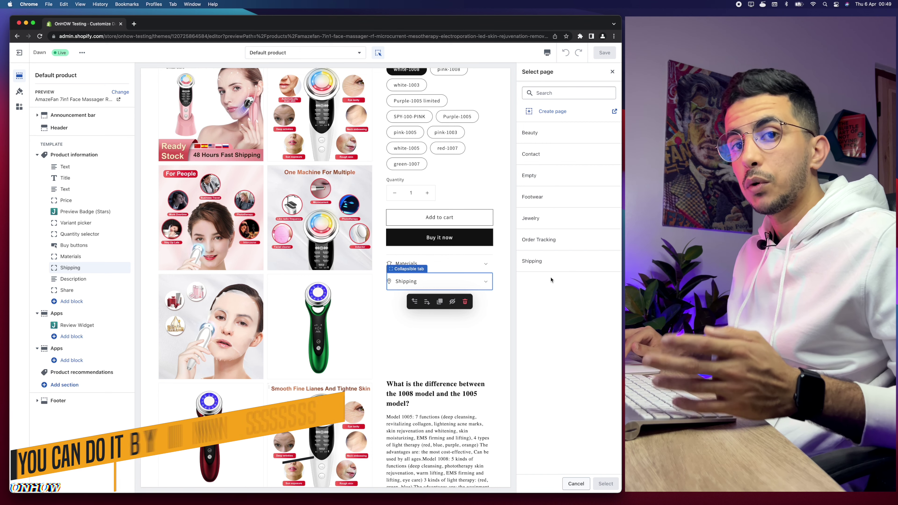
{"action": "left_click", "coordinate": [573, 260]}
{"action": "left_click", "coordinate": [604, 484]}
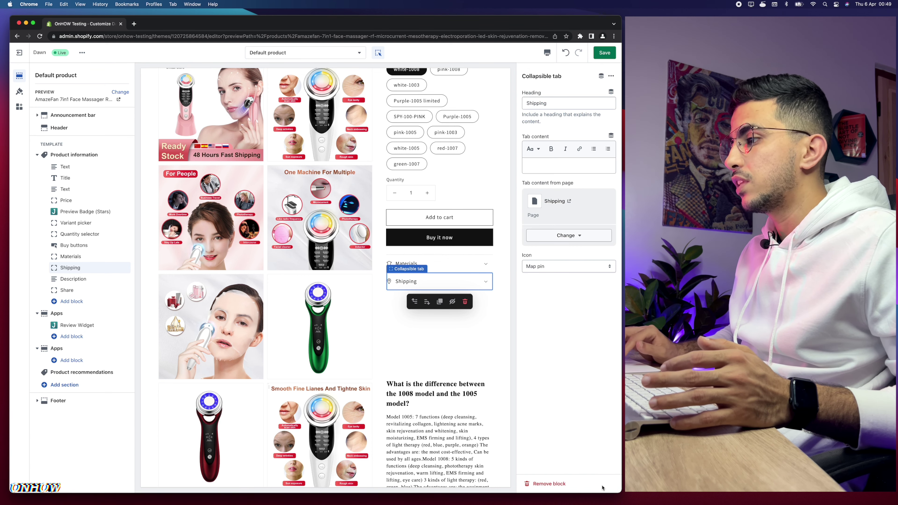
{"action": "left_click", "coordinate": [605, 52]}
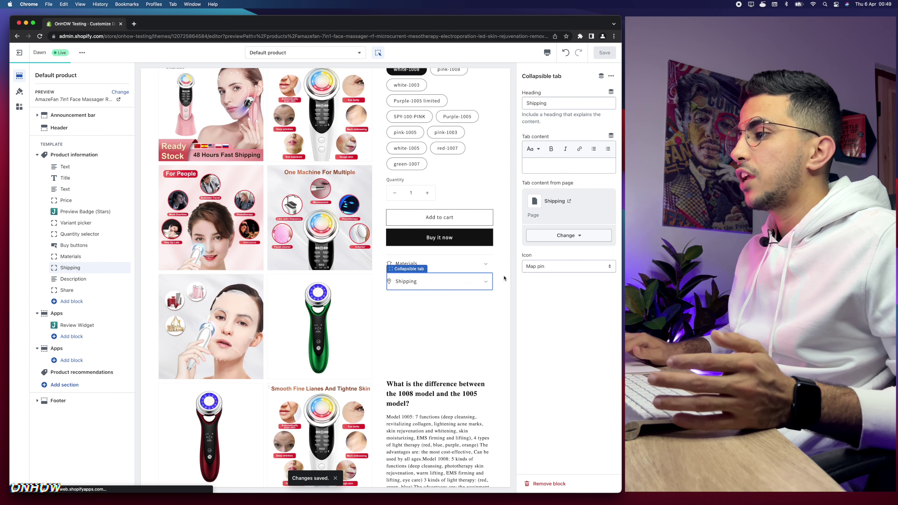
{"action": "left_click", "coordinate": [473, 280]}
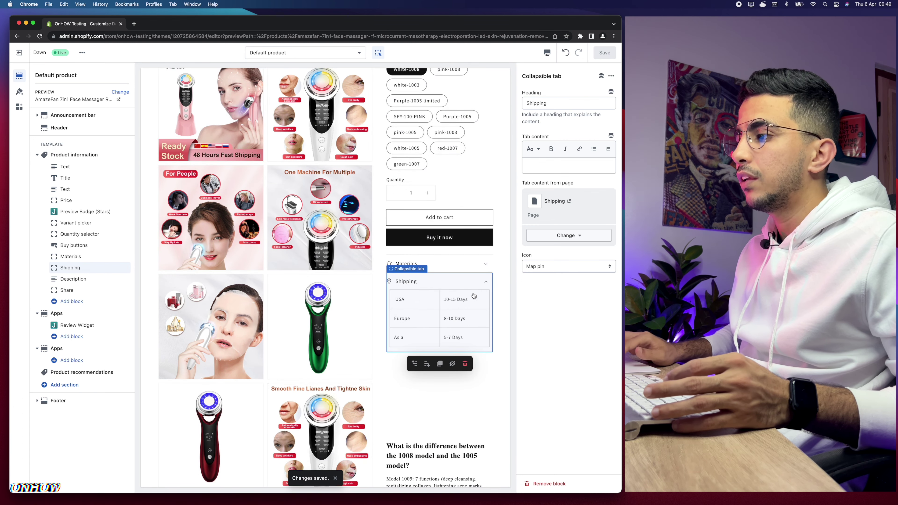
{"action": "scroll", "coordinate": [474, 296], "scroll_direction": "up", "scroll_amount": 5}
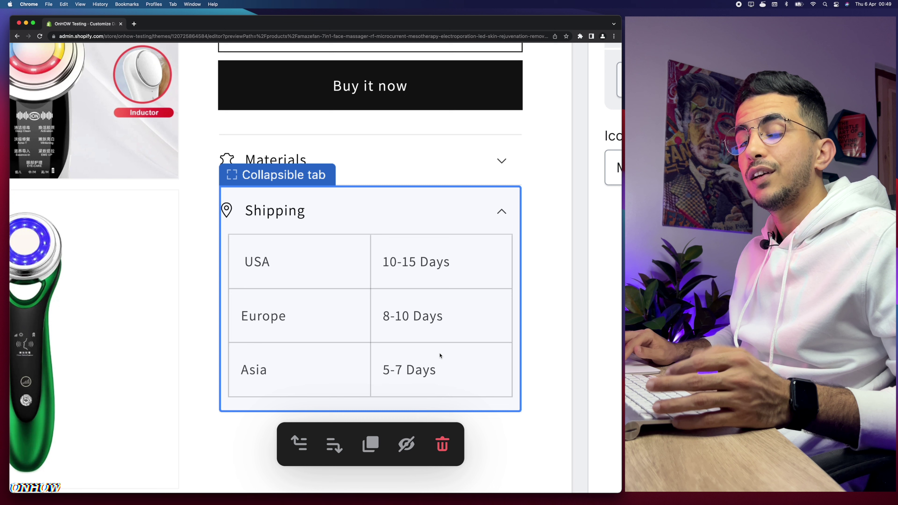
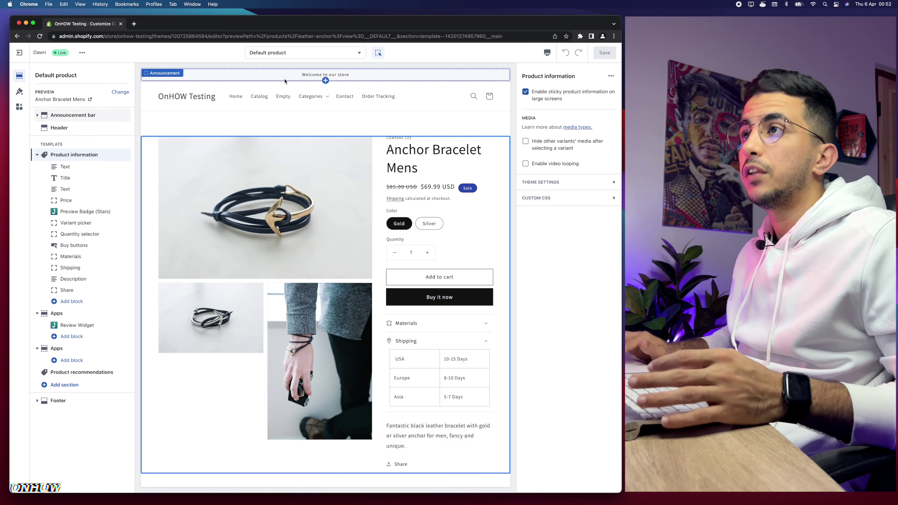
Step: Leave the theme editor and open the Anchor Bracelet Mens product from the product list
{"action": "left_click", "coordinate": [19, 52]}
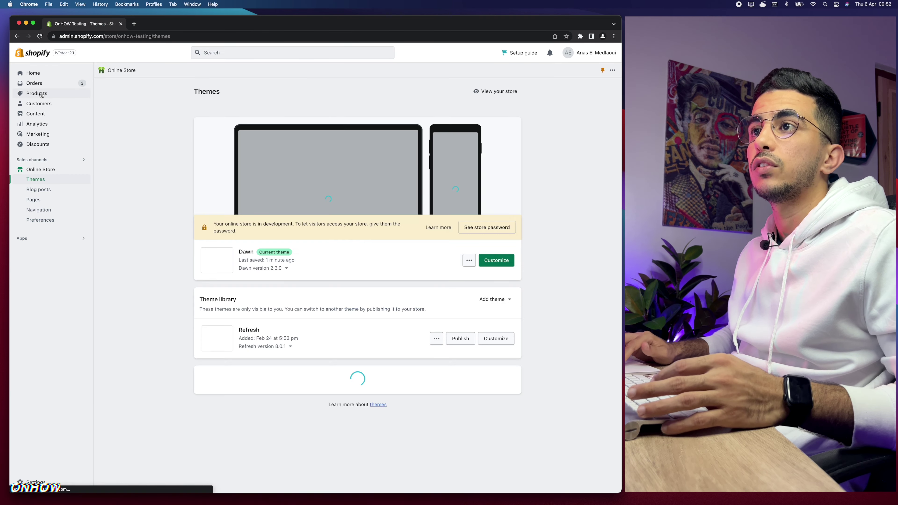
{"action": "left_click", "coordinate": [52, 96]}
{"action": "left_click", "coordinate": [167, 203]}
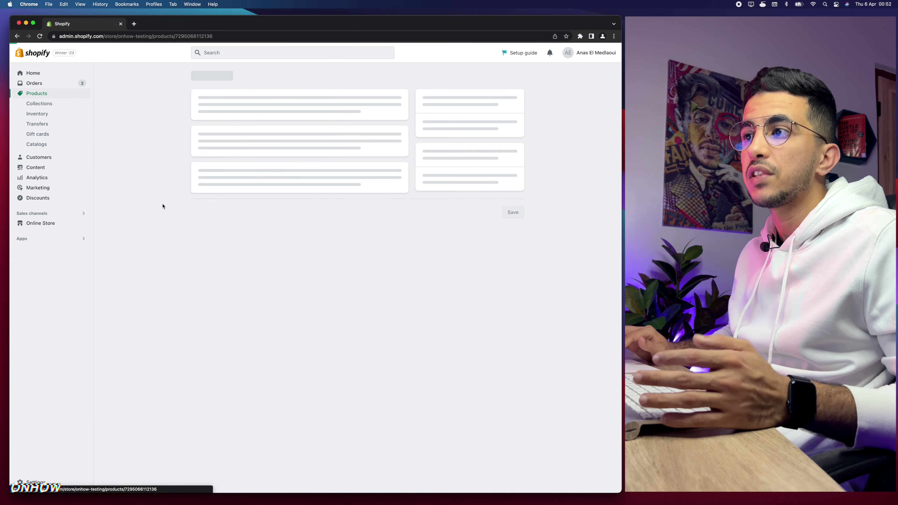
Step: Fill the Anchor Bracelet Mens product's Materials metafield with "Leather" and "Silver" on separate lines and save the product
{"action": "scroll", "coordinate": [152, 314], "scroll_direction": "down", "scroll_amount": 10}
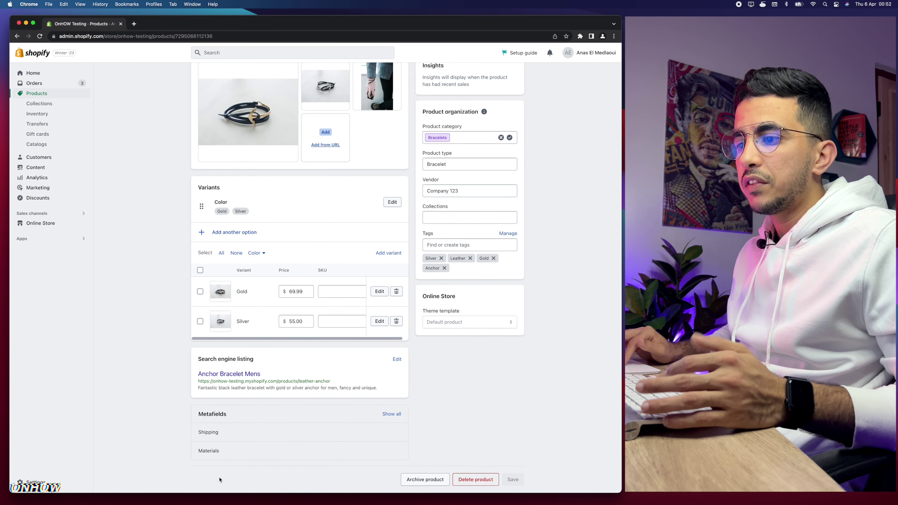
{"action": "scroll", "coordinate": [233, 457], "scroll_direction": "up", "scroll_amount": 5}
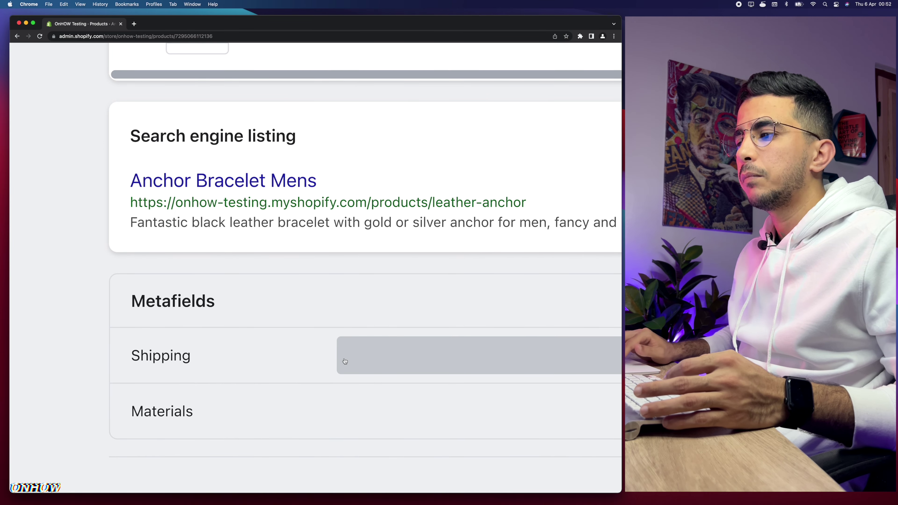
{"action": "scroll", "coordinate": [324, 415], "scroll_direction": "right", "scroll_amount": 3}
{"action": "left_click", "coordinate": [325, 412]}
{"action": "scroll", "coordinate": [314, 406], "scroll_direction": "down", "scroll_amount": 2}
{"action": "scroll", "coordinate": [314, 406], "scroll_direction": "down", "scroll_amount": 5}
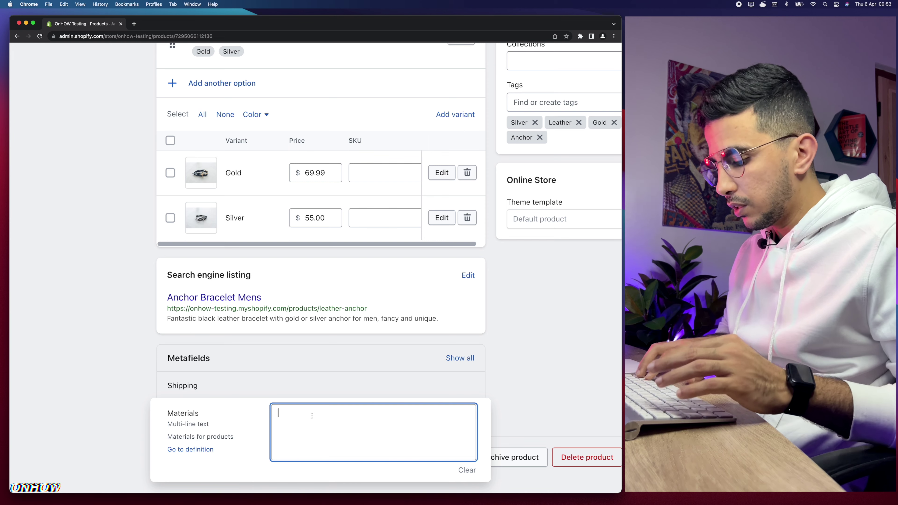
{"action": "type", "text": "Leather"}
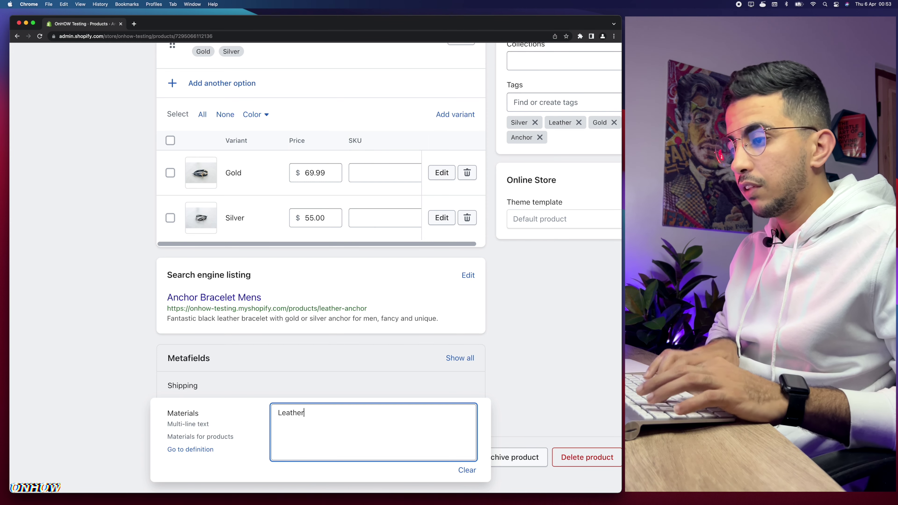
{"action": "key", "text": "Return"}
{"action": "type", "text": "Silver"}
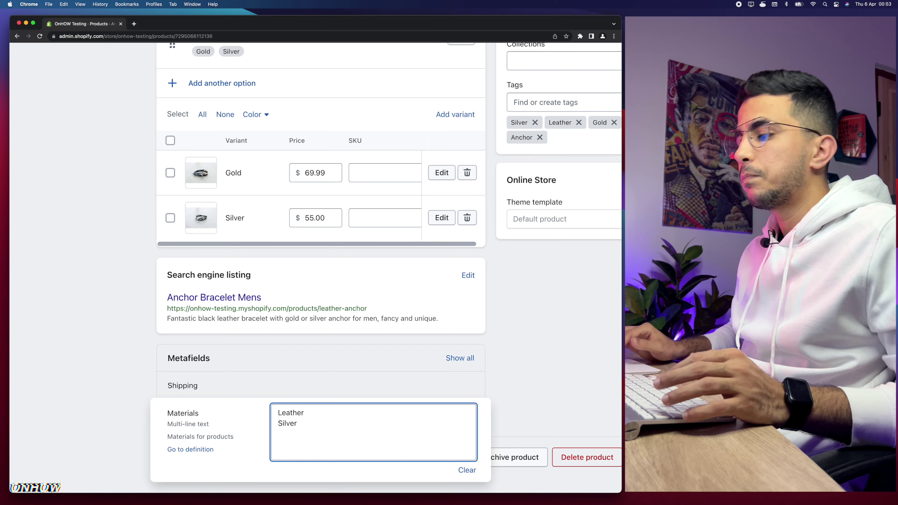
{"action": "left_click", "coordinate": [514, 470]}
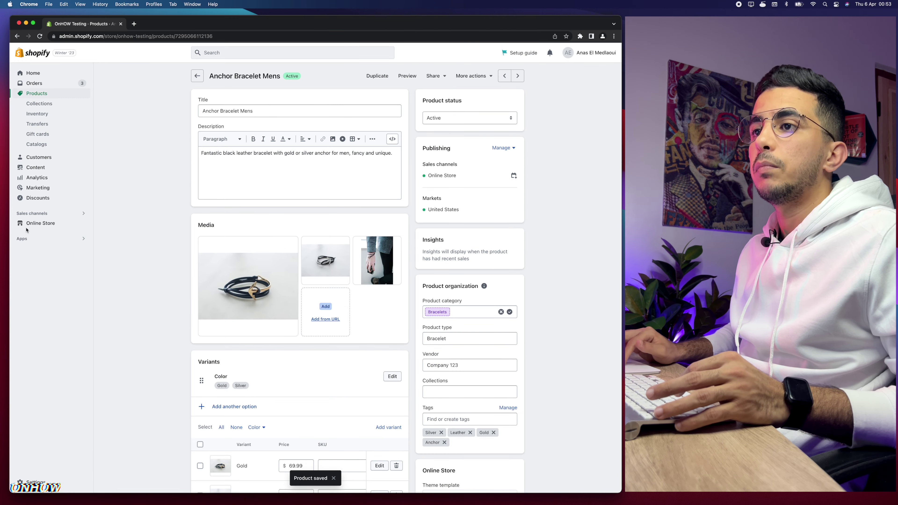
Step: Open the Default product template in the theme editor with Anchor Bracelet Mens as the preview product
{"action": "left_click", "coordinate": [28, 223]}
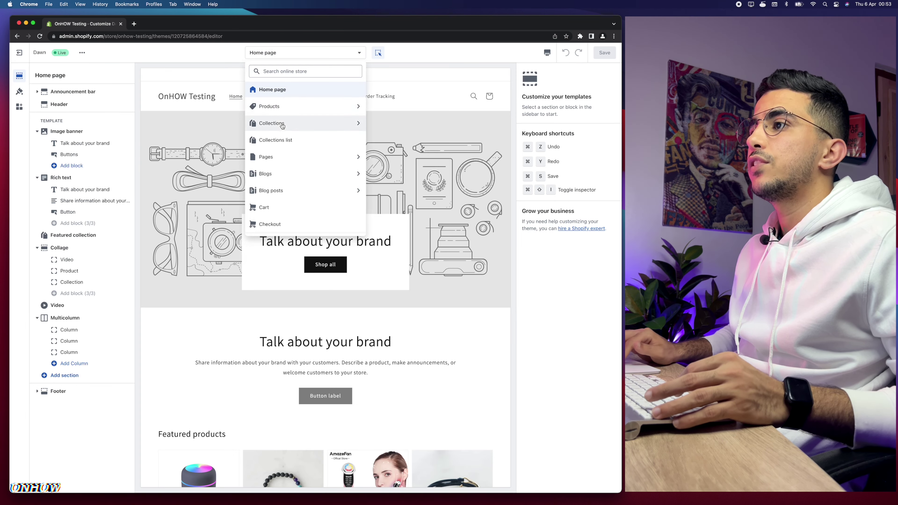
{"action": "left_click", "coordinate": [297, 106]}
{"action": "left_click", "coordinate": [282, 105]}
{"action": "left_click", "coordinate": [471, 323]}
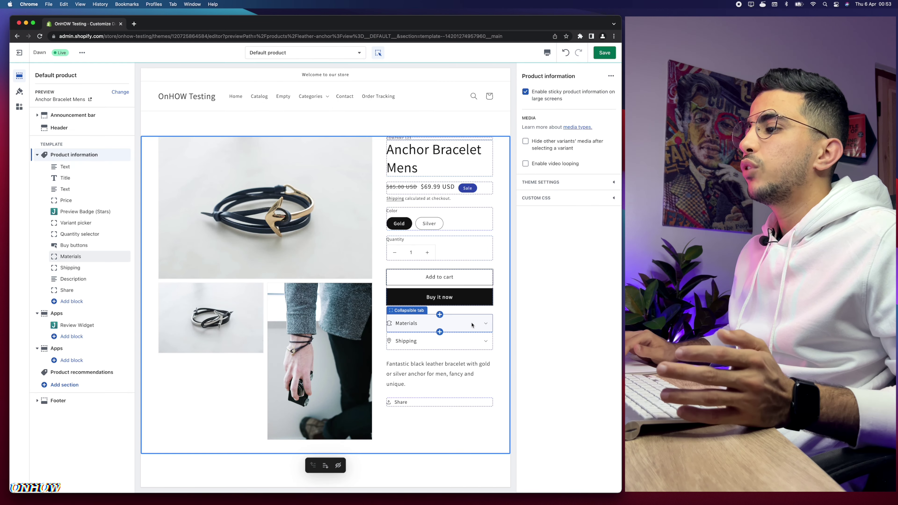
Step: Insert the product's Materials metafield as the Materials collapsible tab's content and save the template
{"action": "left_click", "coordinate": [470, 323]}
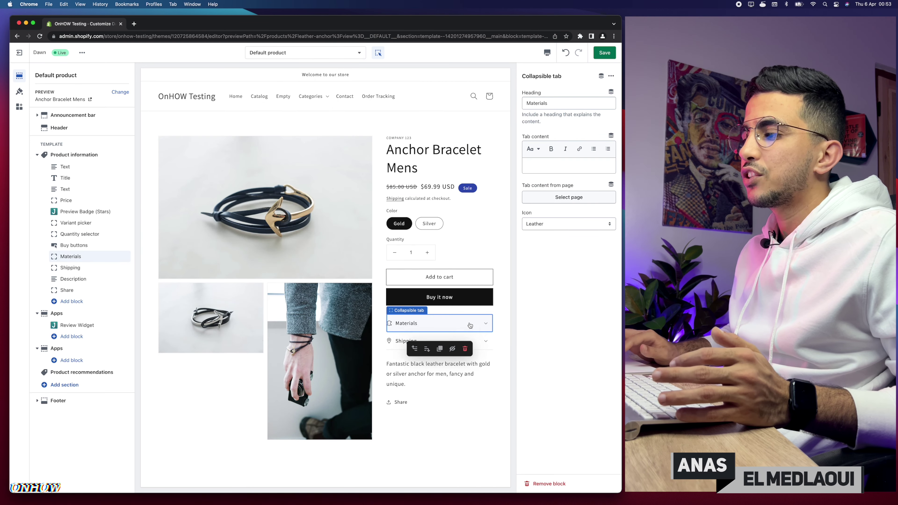
{"action": "left_click", "coordinate": [466, 323]}
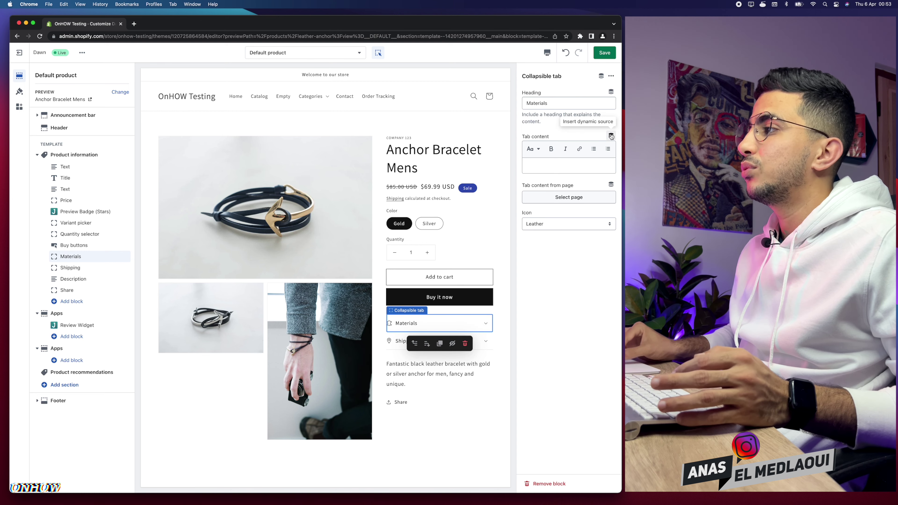
{"action": "left_click", "coordinate": [611, 136]}
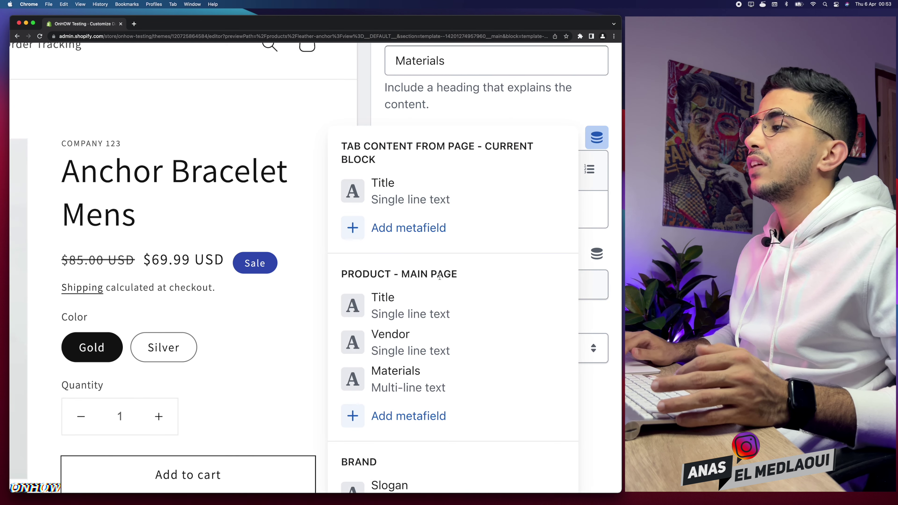
{"action": "left_click", "coordinate": [410, 380]}
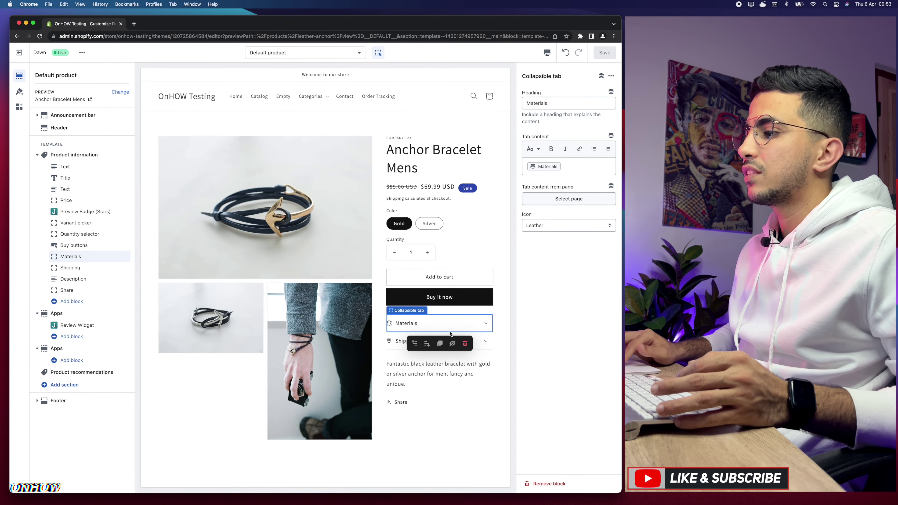
Step: Expand the Materials and Shipping tabs in the Anchor Bracelet Mens preview to check their content
{"action": "left_click", "coordinate": [447, 325]}
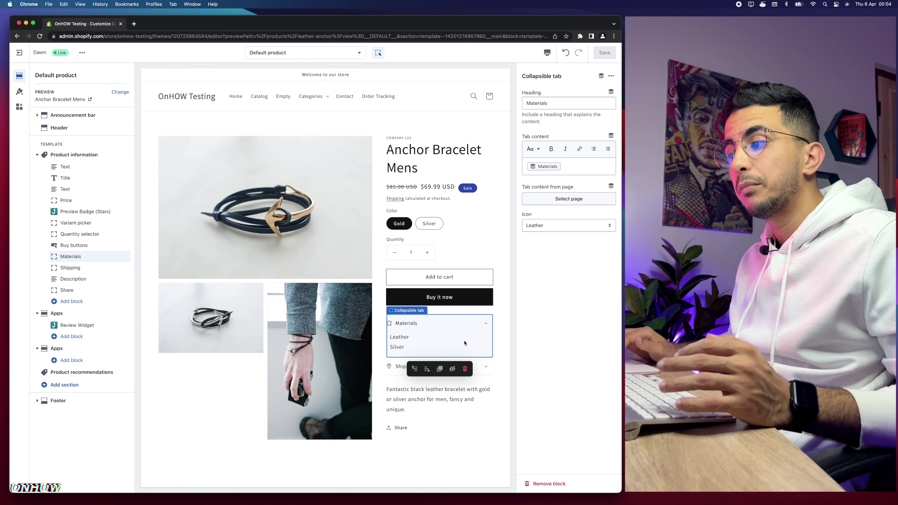
{"action": "left_click", "coordinate": [409, 367]}
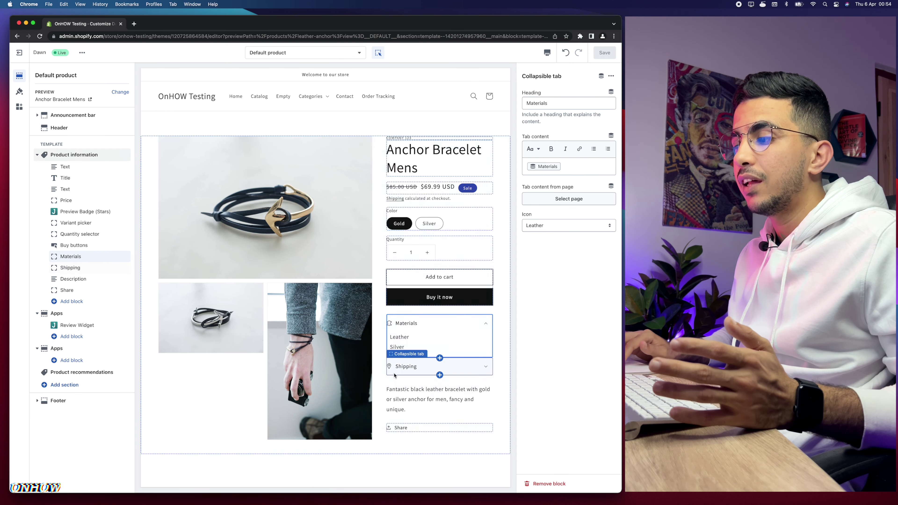
{"action": "left_click", "coordinate": [435, 368]}
{"action": "scroll", "coordinate": [458, 406], "scroll_direction": "down", "scroll_amount": 2}
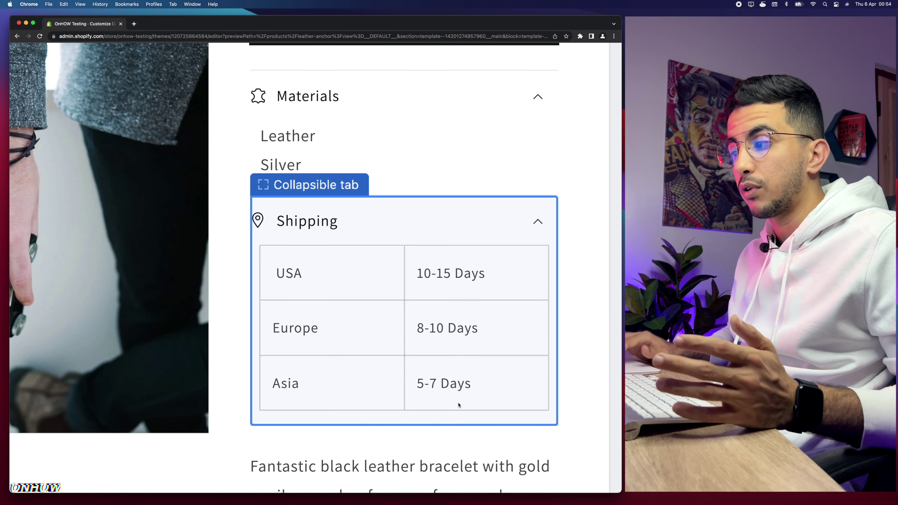